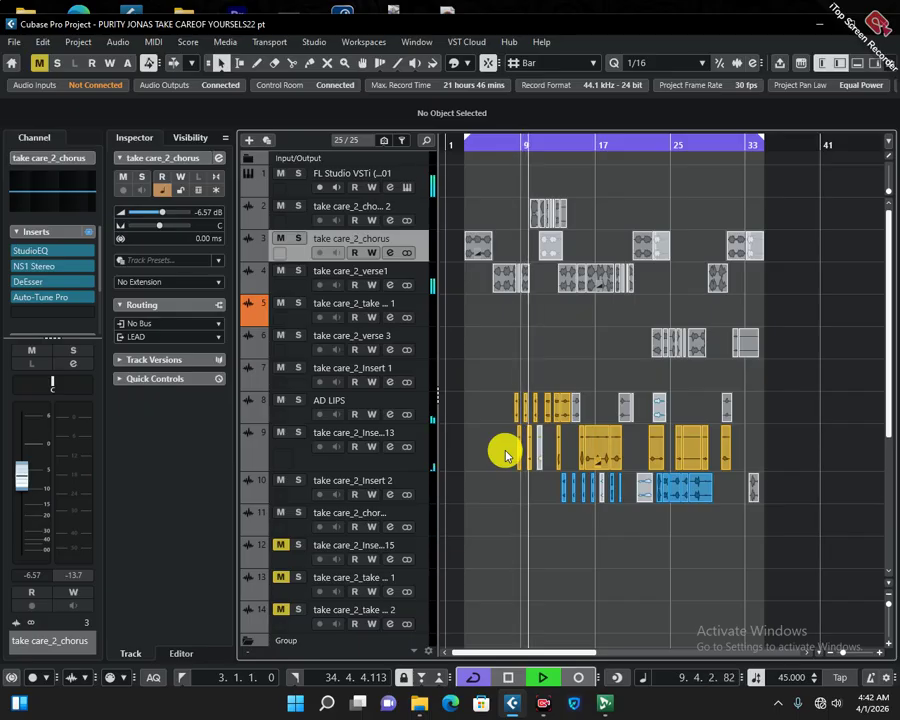
- Stop playback and set the cycle range around the first clip on the take_care_2_chorus track
{"action": "key", "text": "space"}
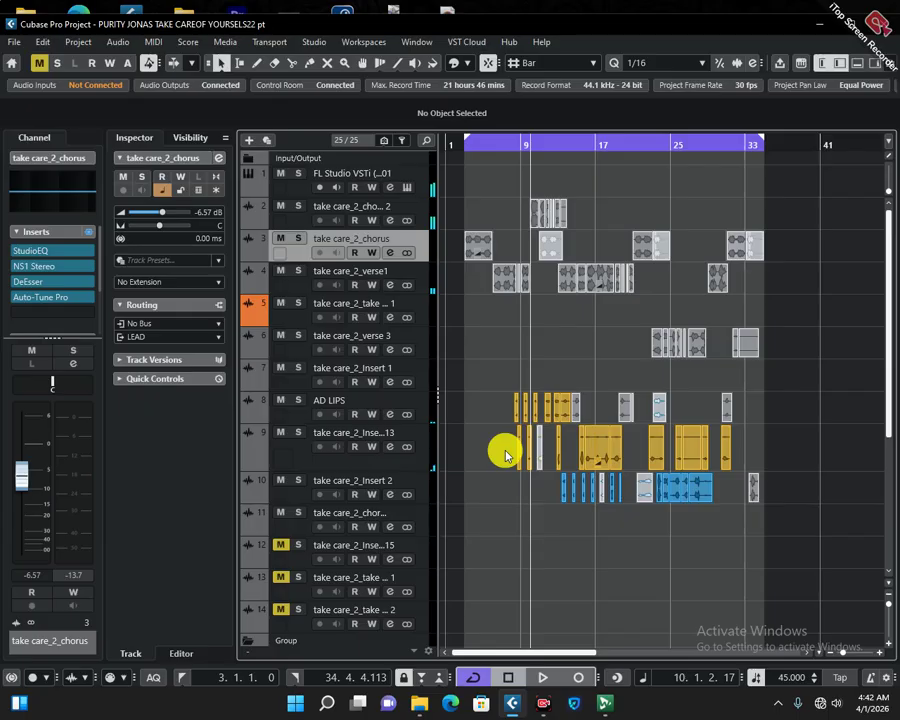
{"action": "key", "text": "KP_1"}
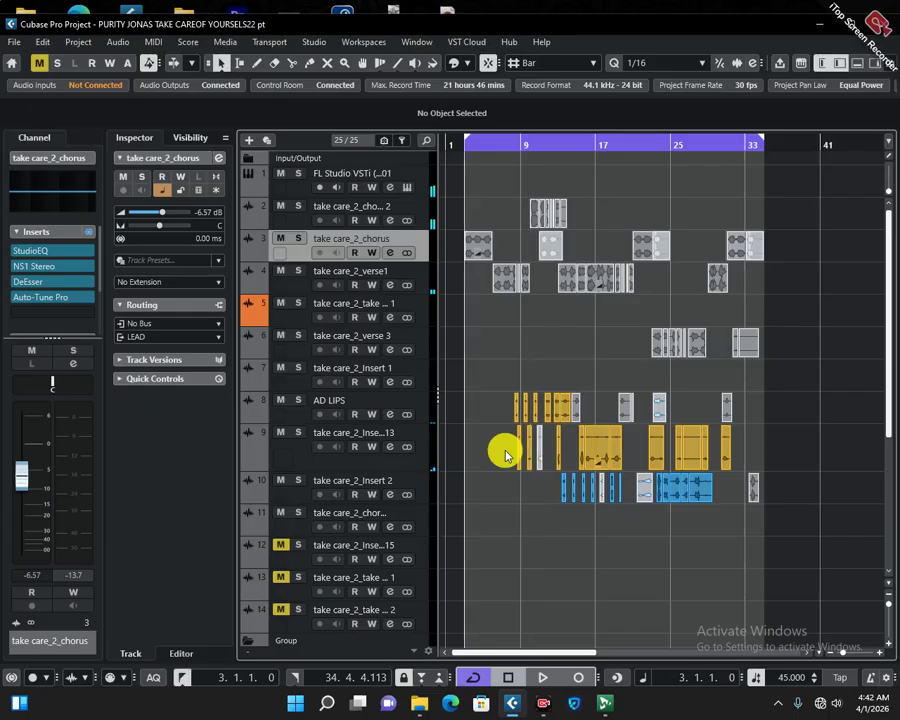
{"action": "left_click", "coordinate": [483, 246]}
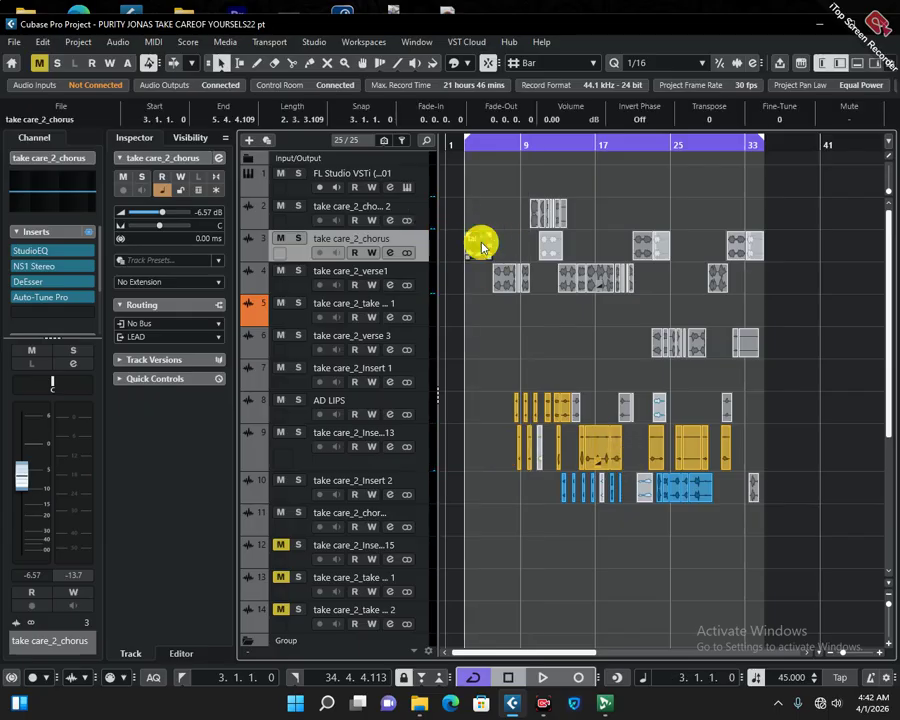
{"action": "key", "text": "h"}
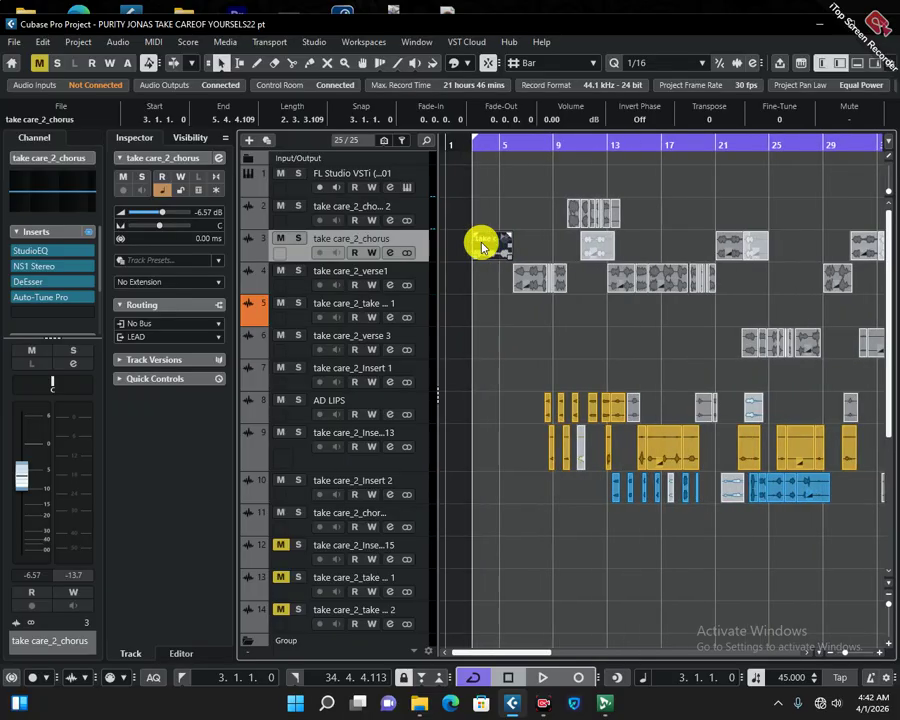
{"action": "key", "text": "p"}
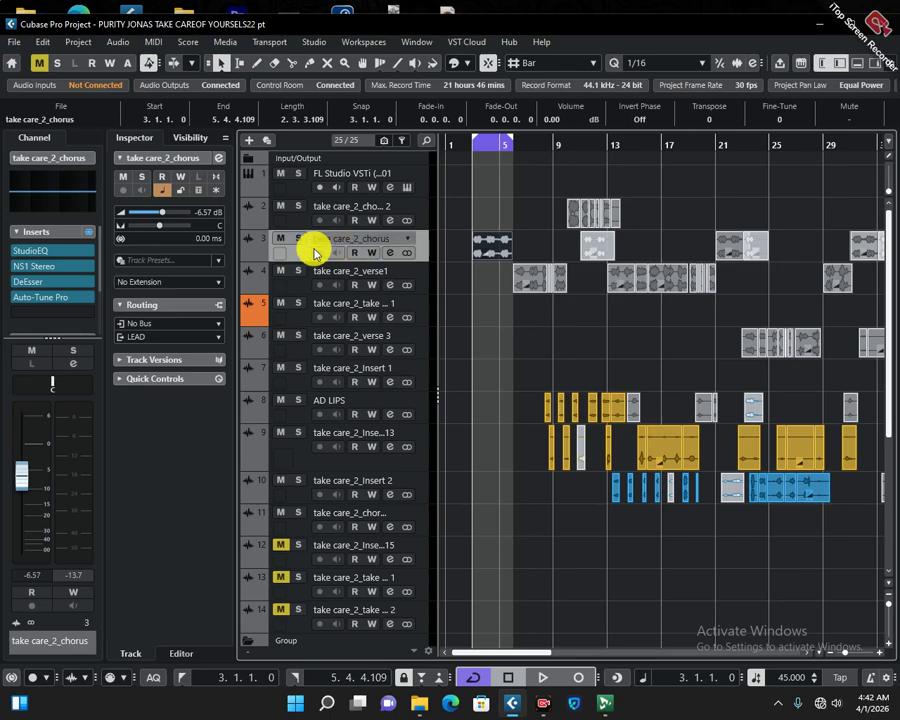
- Bypass all inserts and sends on the LEAD group channel and mute the BACKING group
{"action": "left_click", "coordinate": [389, 252]}
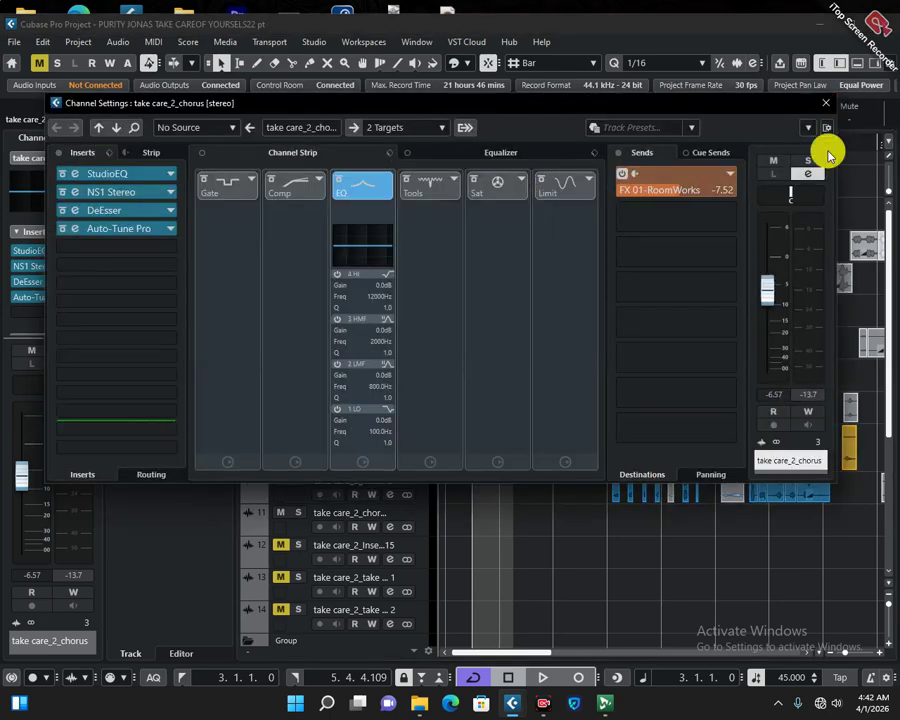
{"action": "left_click", "coordinate": [810, 172]}
{"action": "left_click_drag", "start_coordinate": [886, 301], "coordinate": [868, 553]}
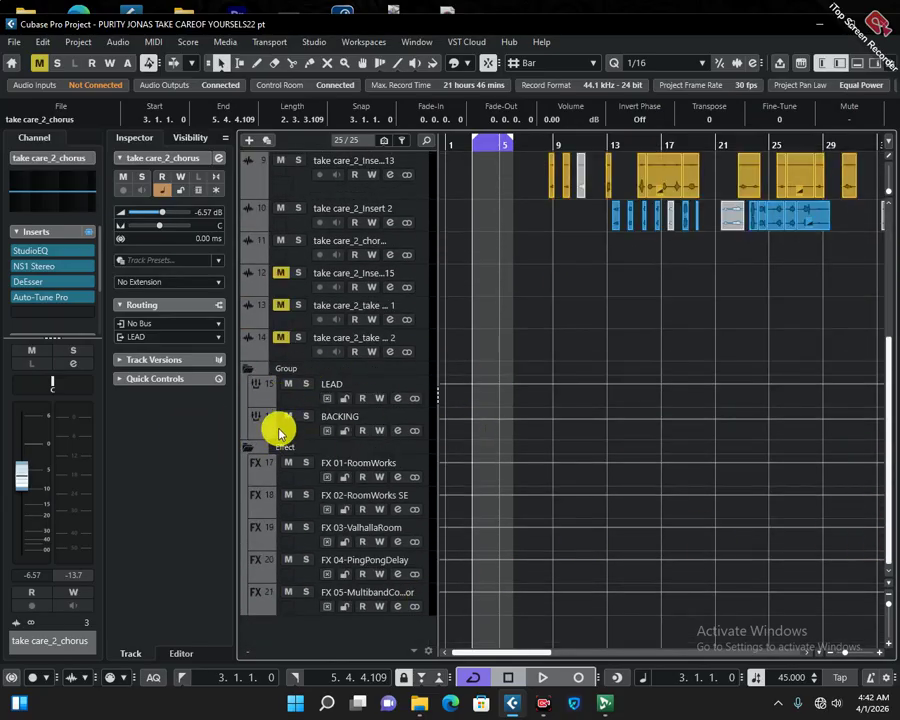
{"action": "left_click", "coordinate": [397, 399]}
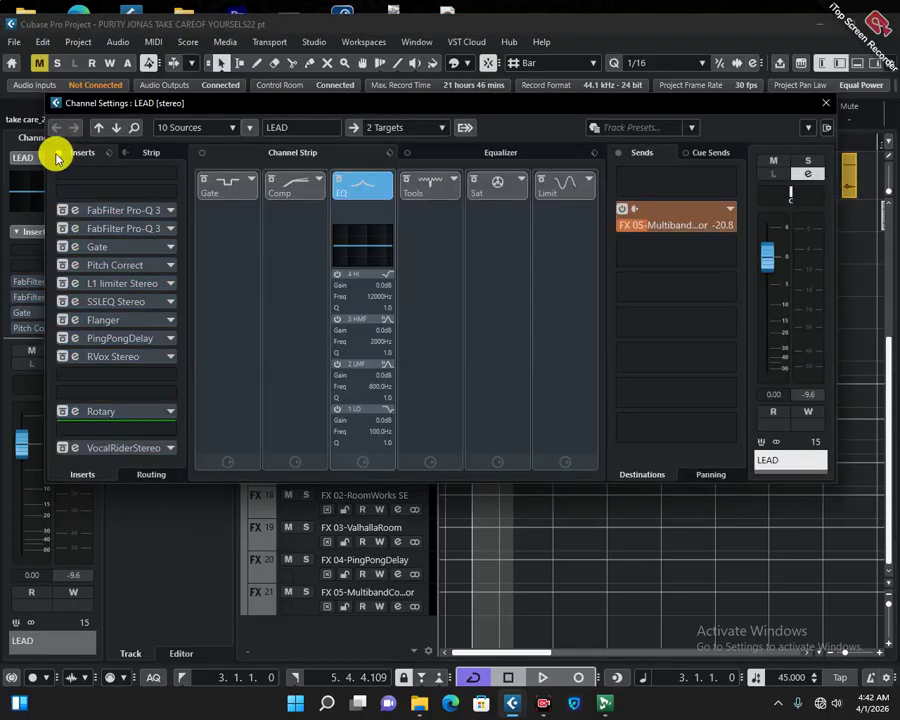
{"action": "left_click", "coordinate": [619, 152]}
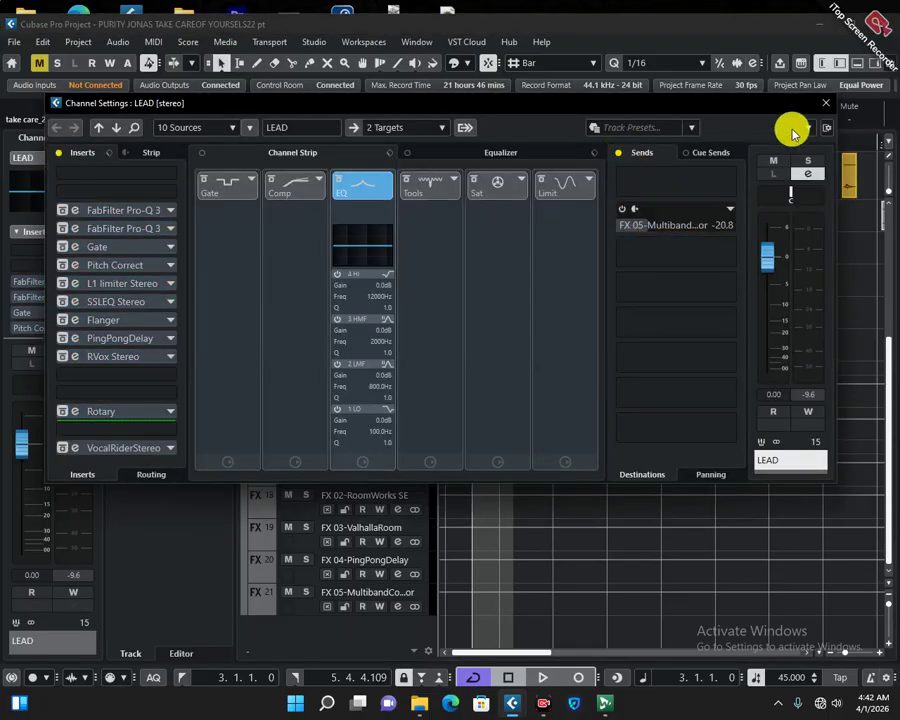
{"action": "left_click", "coordinate": [822, 104]}
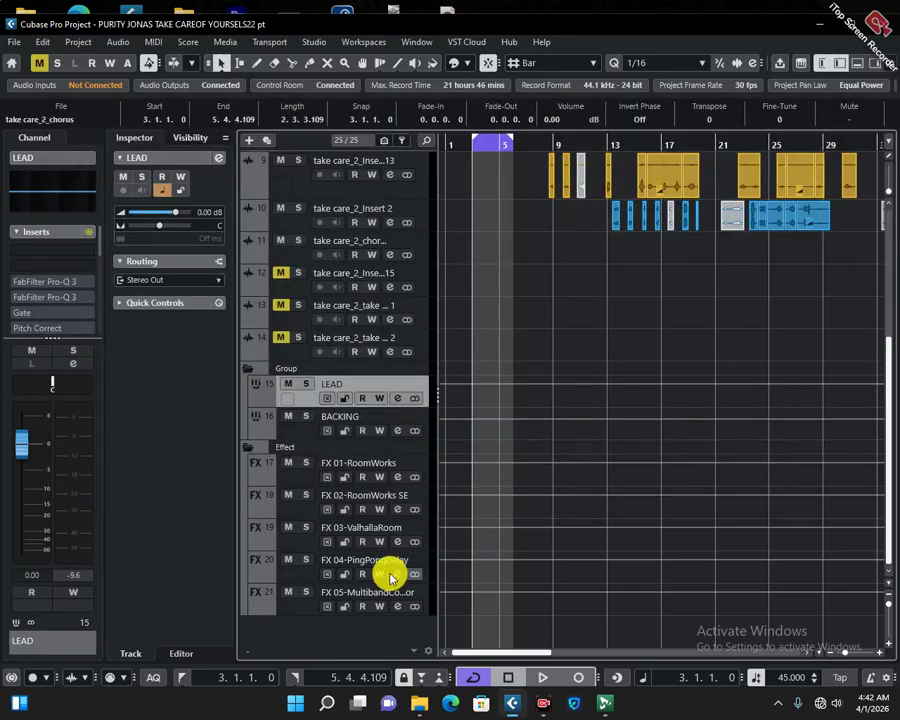
{"action": "left_click", "coordinate": [291, 419]}
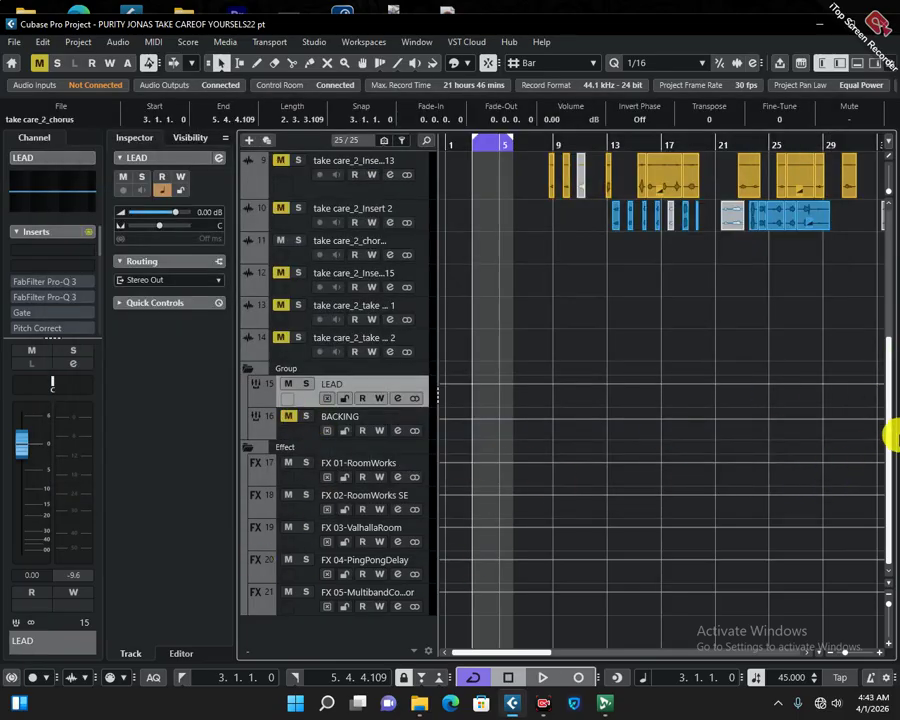
- Bypass all inserts and sends on the take_care_2_chorus channel and start playing the loop
{"action": "left_click_drag", "start_coordinate": [884, 435], "coordinate": [850, 201]}
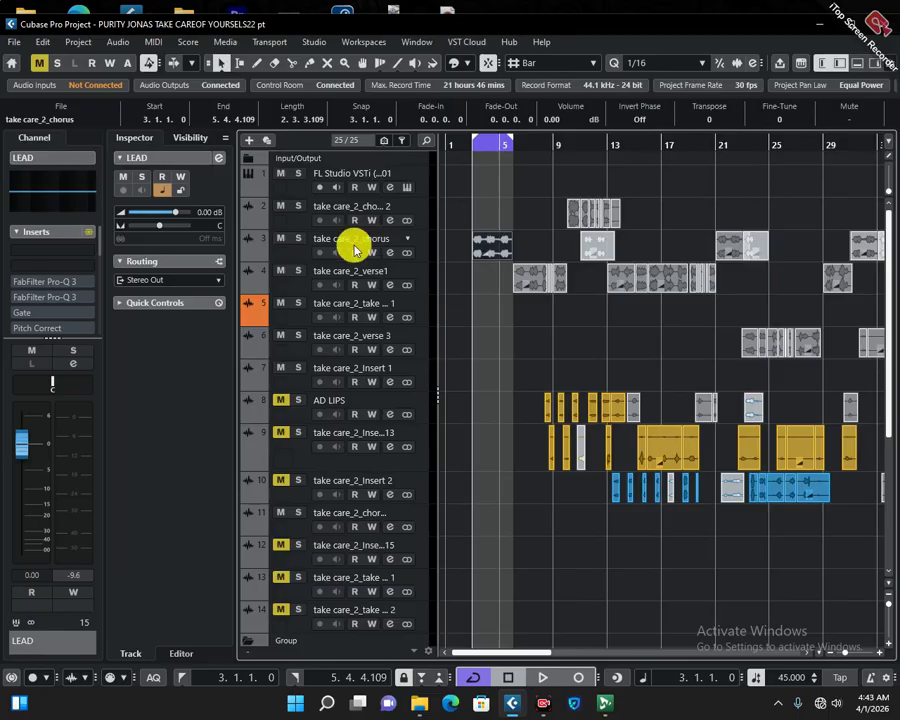
{"action": "left_click", "coordinate": [293, 256]}
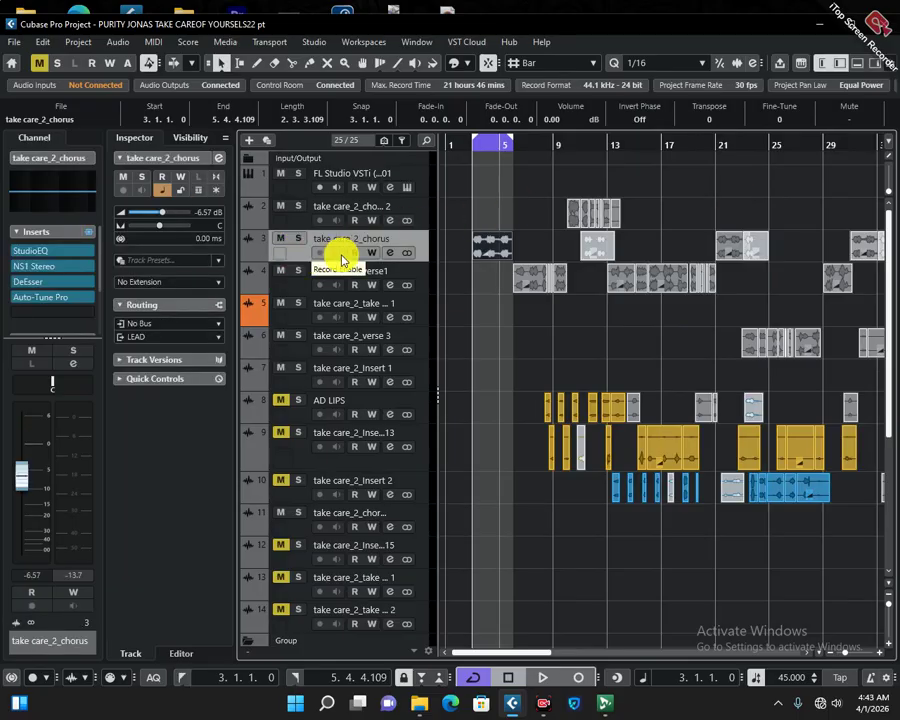
{"action": "left_click", "coordinate": [389, 252]}
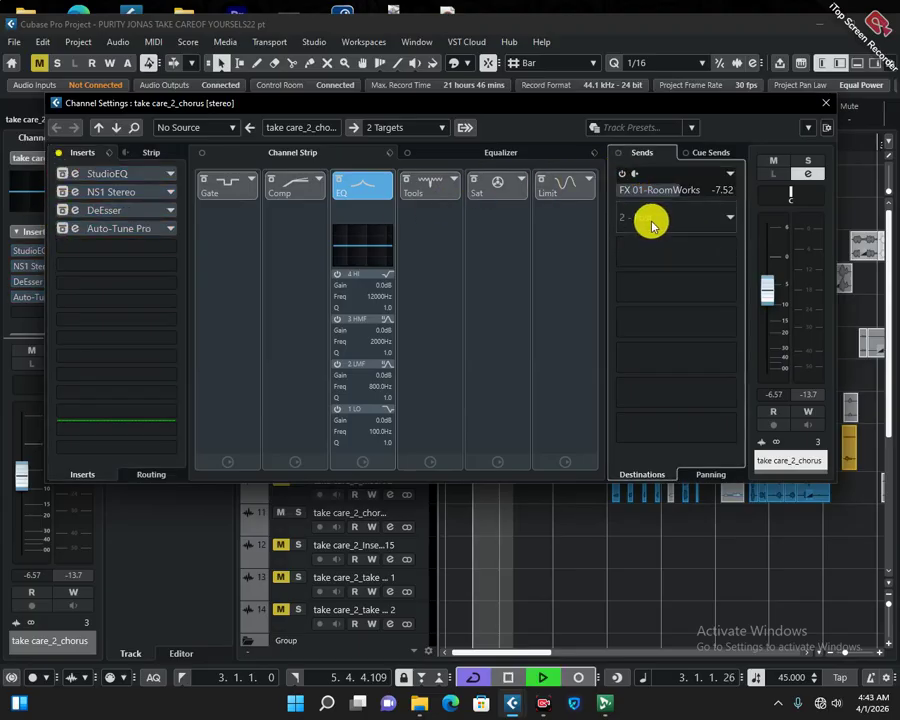
{"action": "key", "text": "space"}
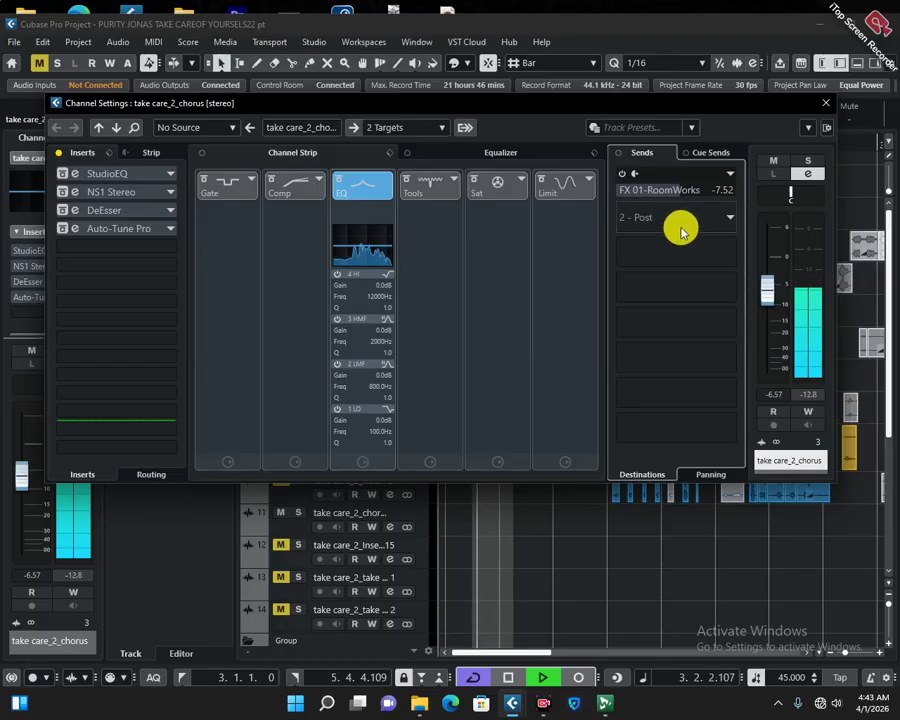
{"action": "left_click", "coordinate": [826, 103]}
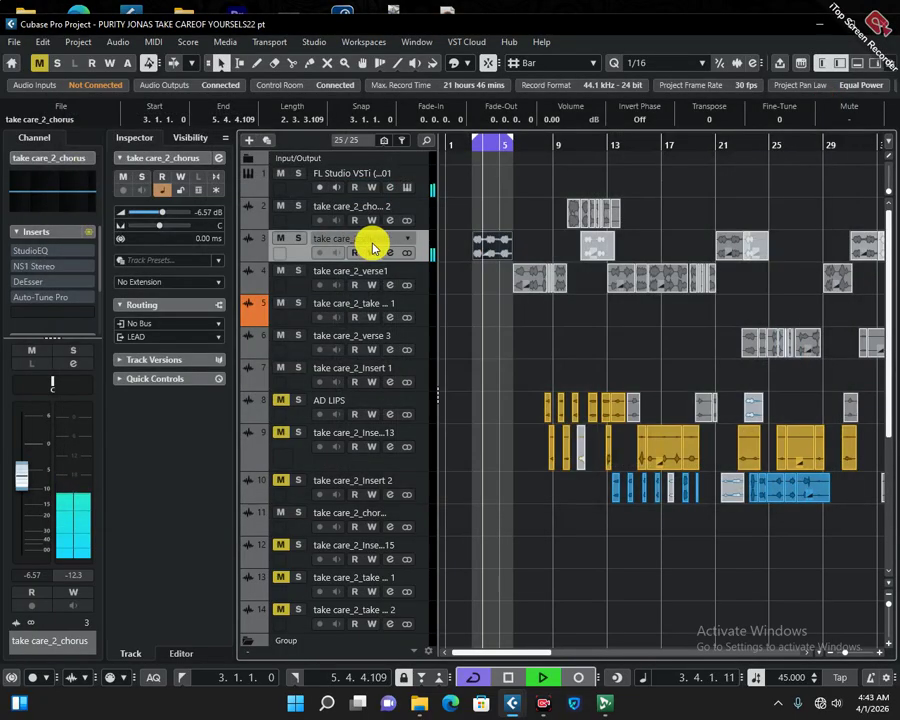
- Solo the take_care_2_chorus track and listen to its unprocessed vocal with the channel settings open
{"action": "left_click", "coordinate": [298, 239]}
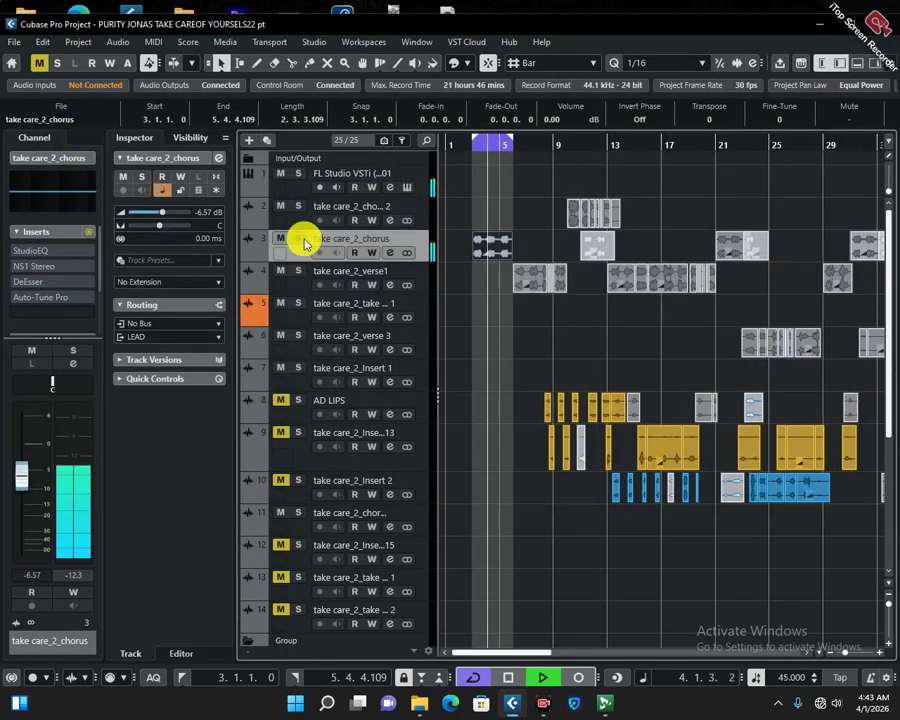
{"action": "left_click", "coordinate": [391, 253]}
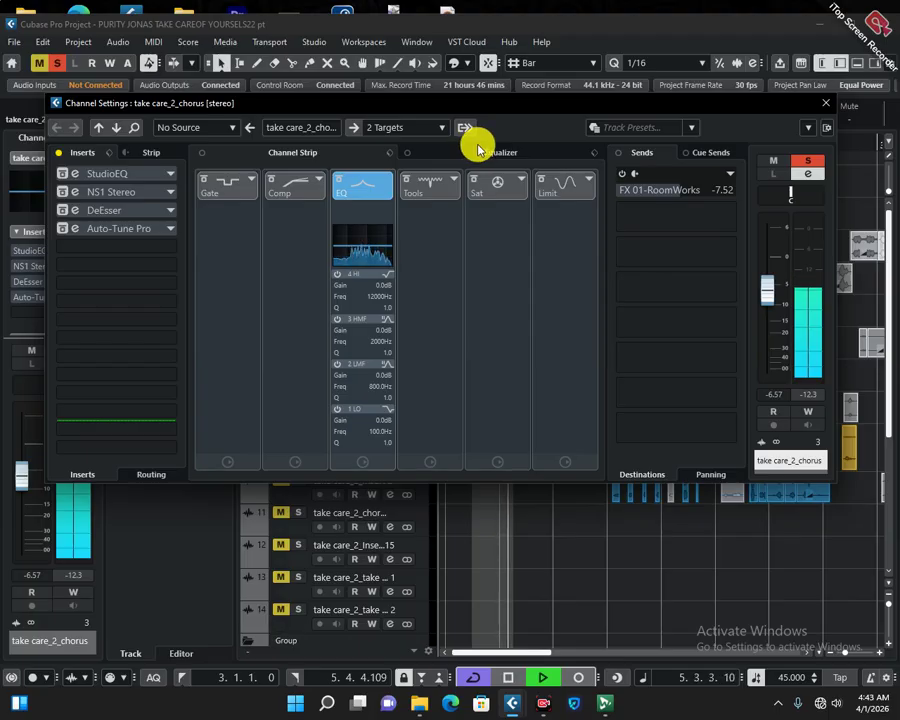
{"action": "key", "text": "space"}
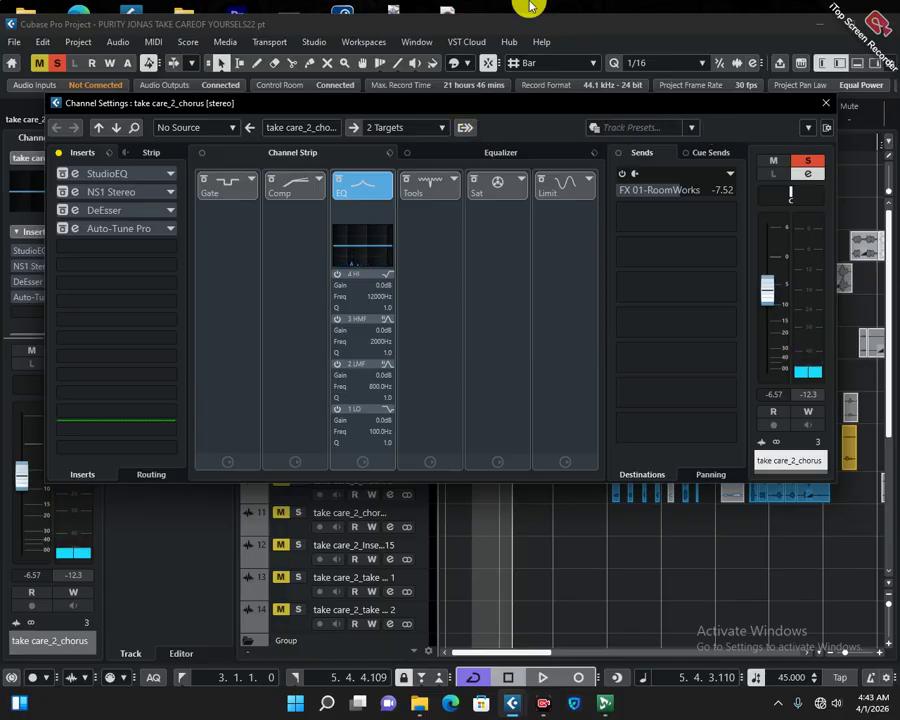
- Reactivate only the StudioEQ insert on the chorus channel and audition the soloed vocal through it
{"action": "left_click", "coordinate": [63, 177]}
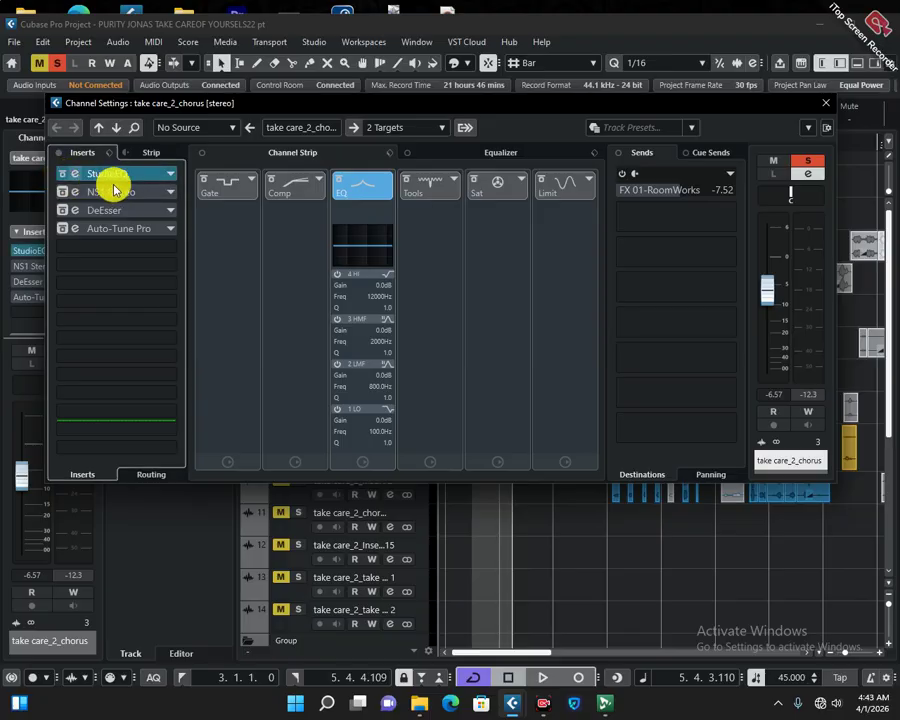
{"action": "key", "text": "space"}
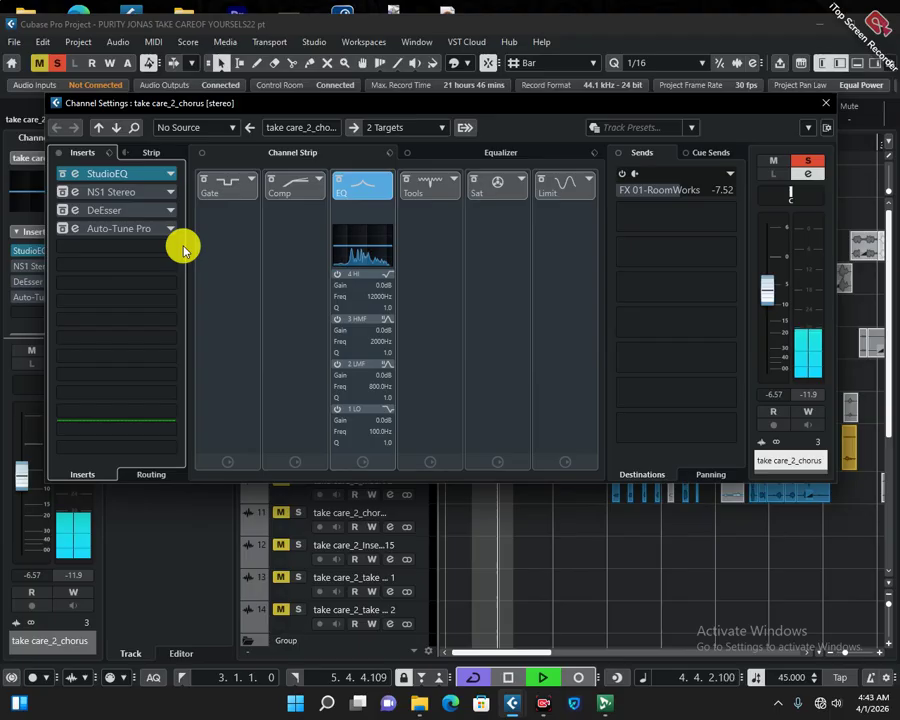
{"action": "key", "text": "space"}
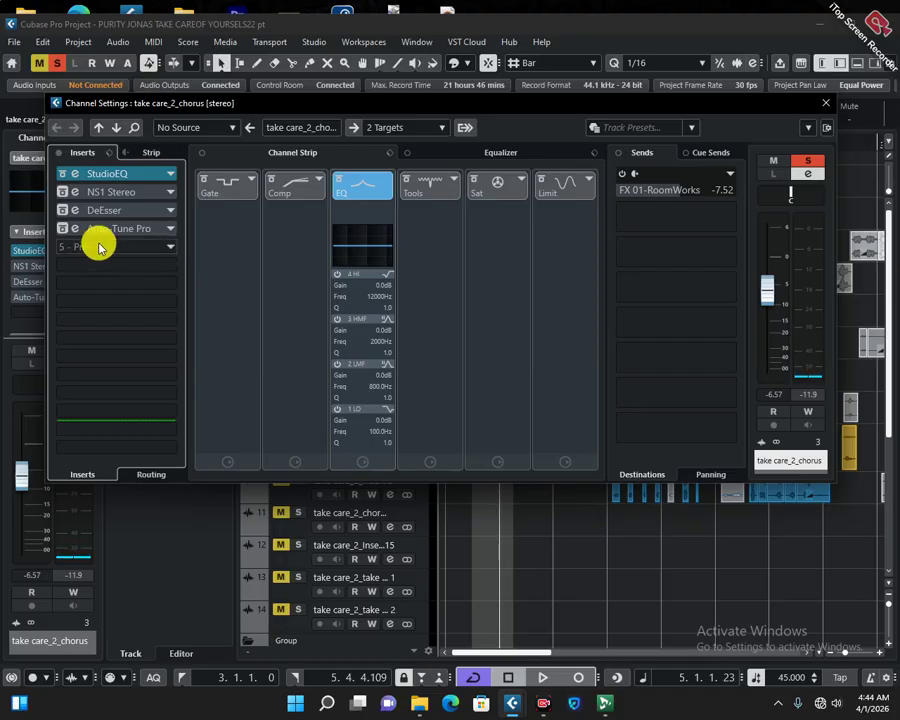
- Activate the NS1 Stereo noise suppressor insert, check its settings and audition the soloed chorus vocal
{"action": "left_click", "coordinate": [71, 195], "text": "ctrl"}
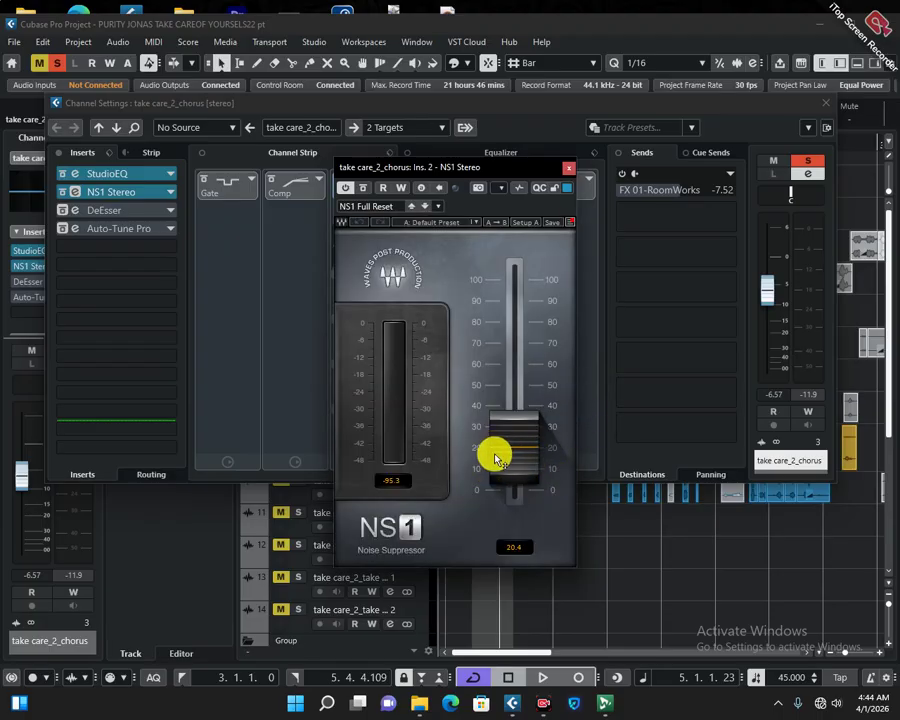
{"action": "left_click", "coordinate": [568, 167]}
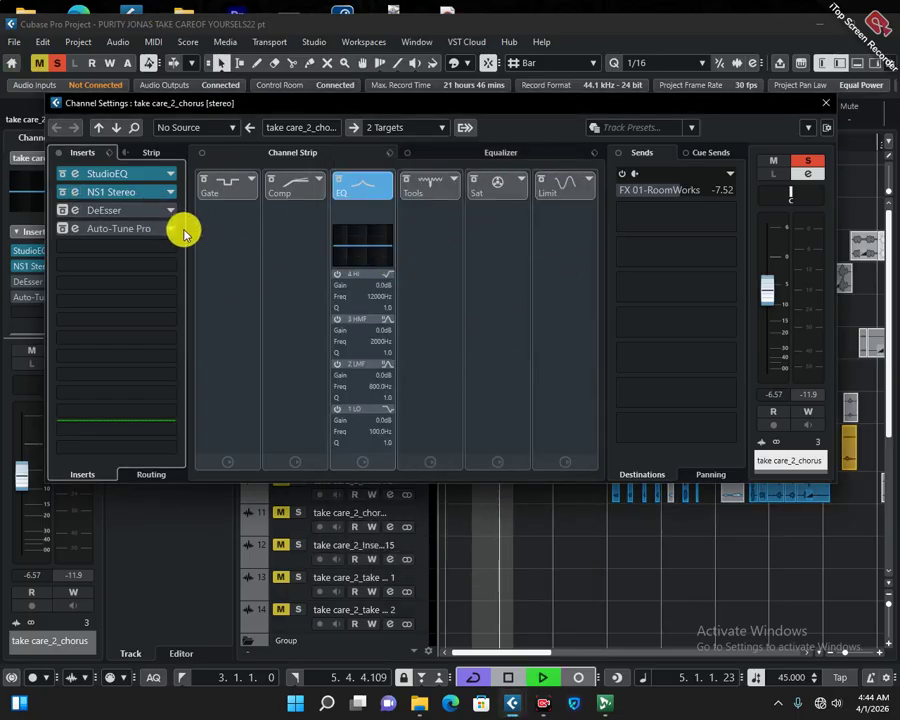
{"action": "key", "text": "space"}
{"action": "left_click", "coordinate": [560, 187]}
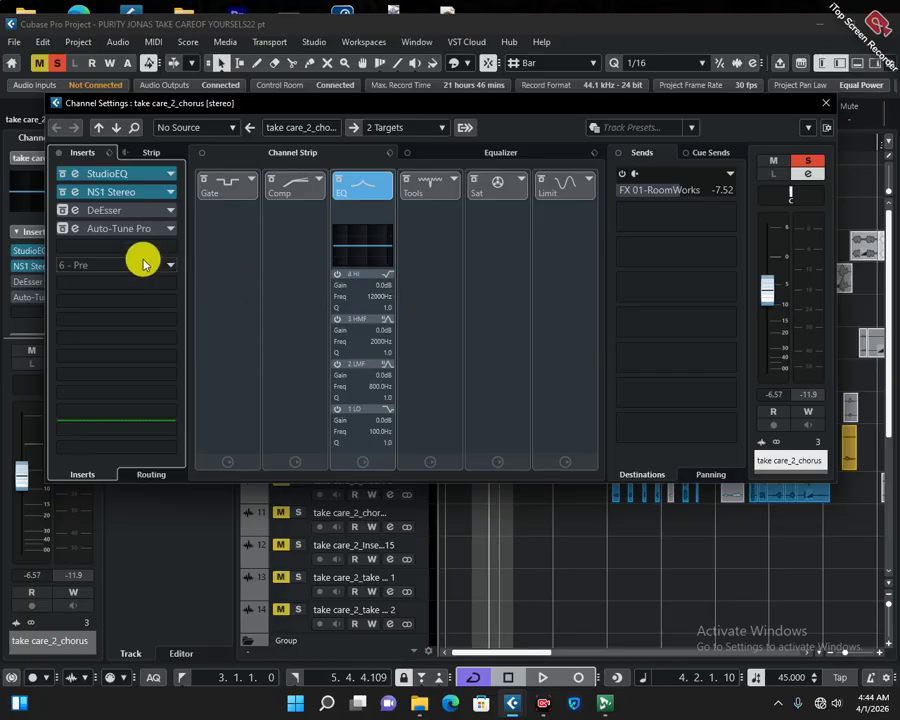
- Activate the DeEsser insert on the chorus channel, look through its presets and audition the vocal
{"action": "left_click", "coordinate": [63, 212]}
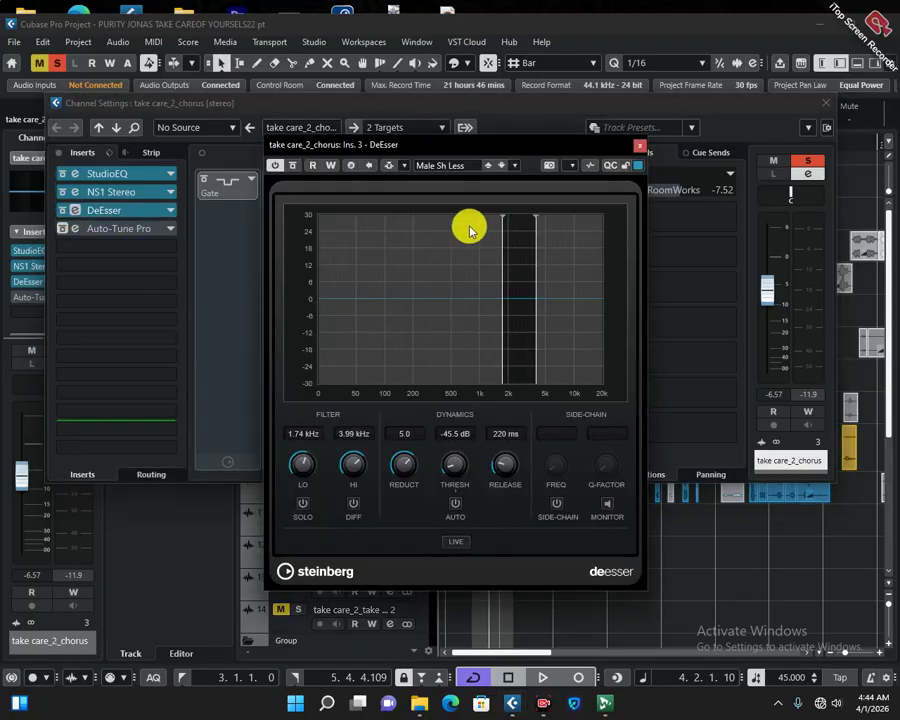
{"action": "left_click", "coordinate": [441, 166]}
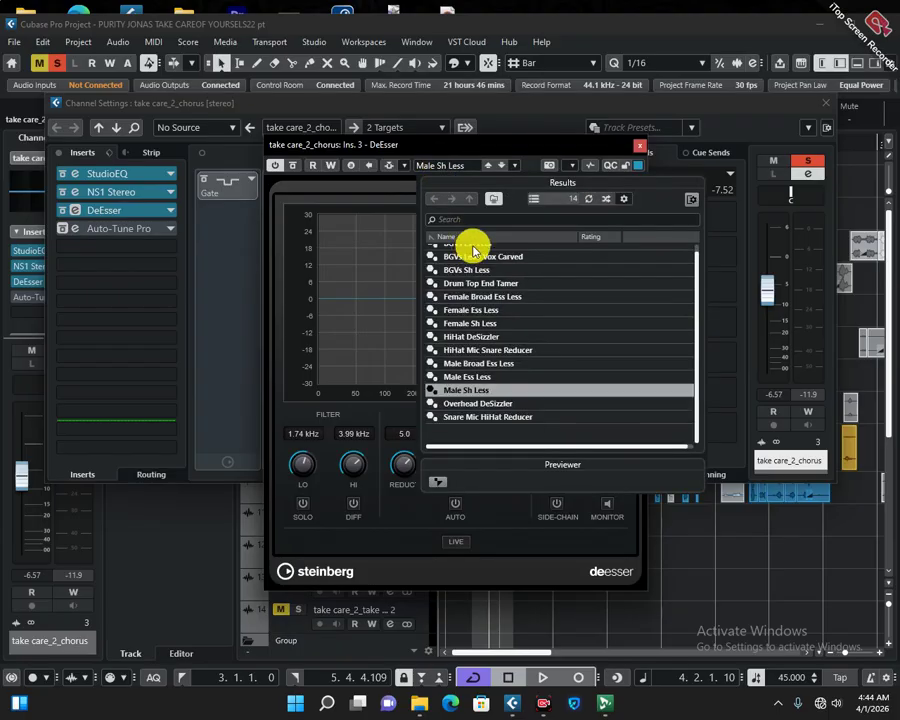
{"action": "left_click", "coordinate": [751, 129]}
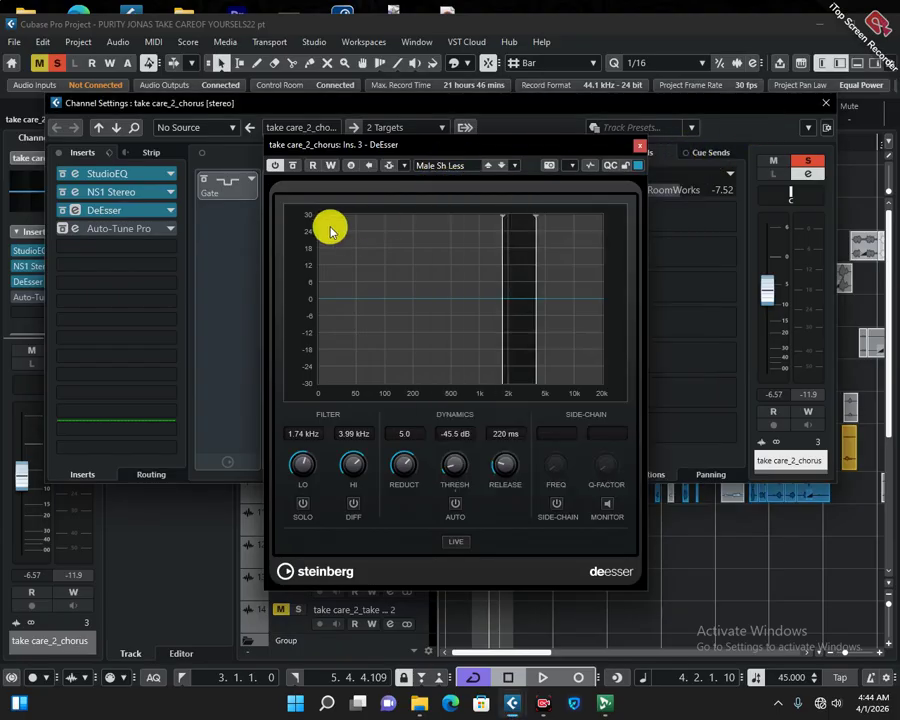
{"action": "left_click", "coordinate": [636, 152]}
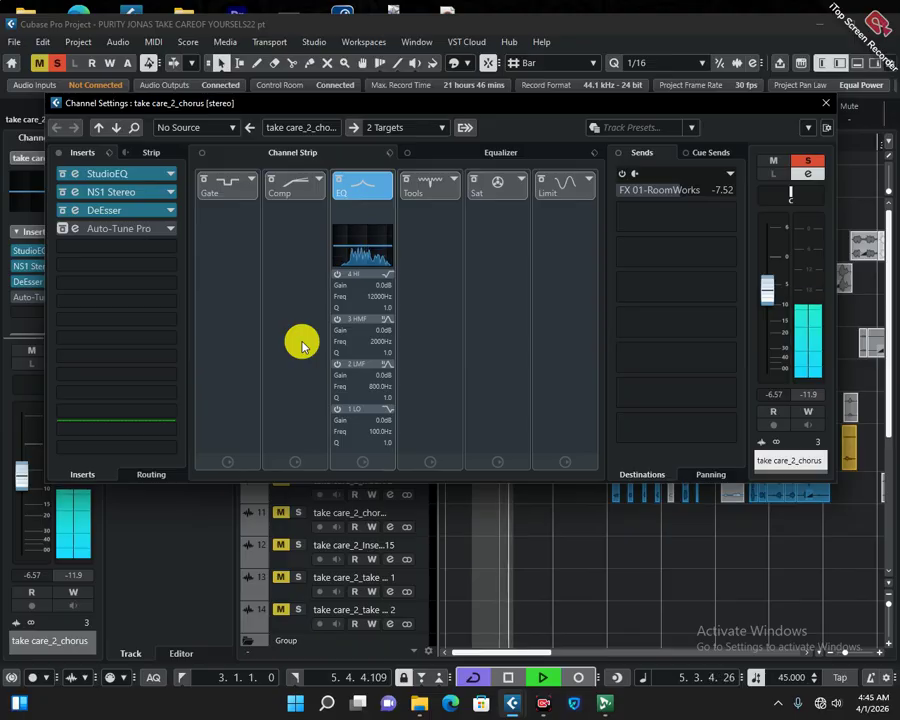
{"action": "key", "text": "space"}
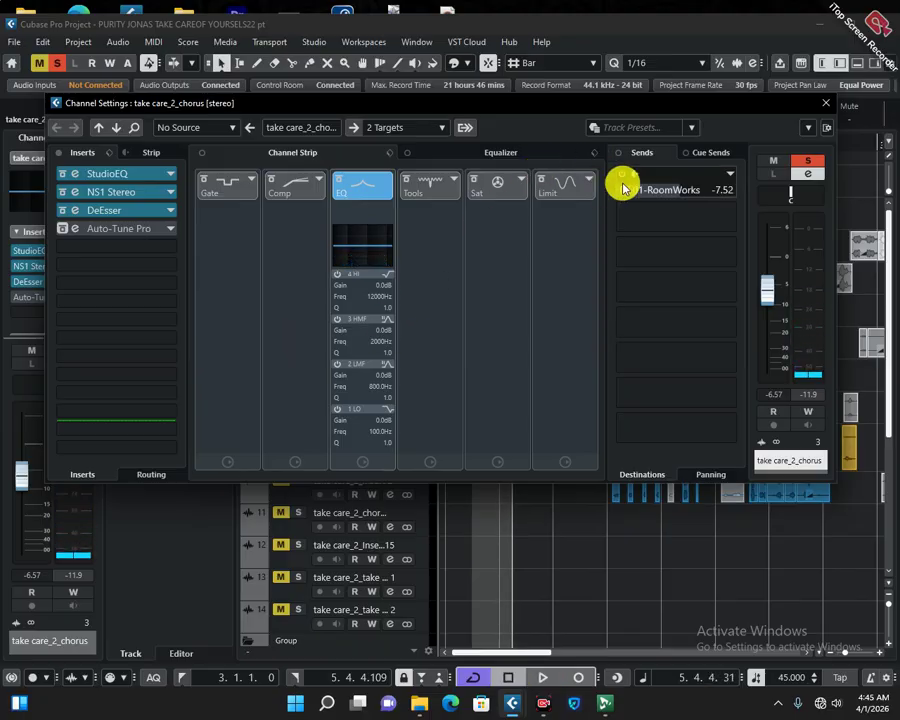
- Activate the Auto-Tune Pro insert on the chorus channel and review its Auto and Graph modes
{"action": "left_click", "coordinate": [66, 234]}
{"action": "left_click", "coordinate": [74, 229]}
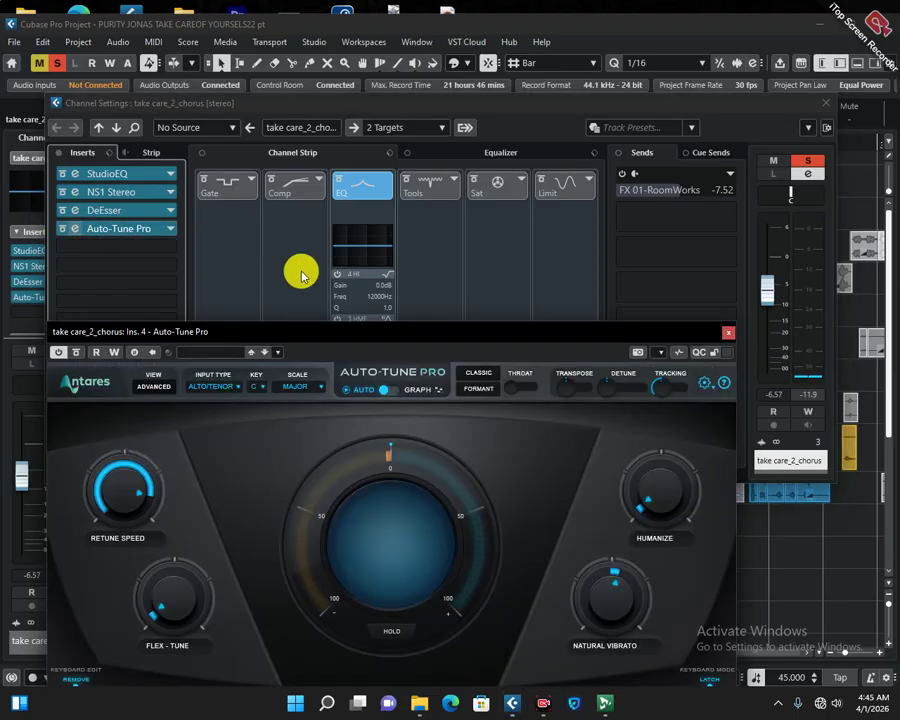
{"action": "left_click_drag", "start_coordinate": [330, 333], "coordinate": [352, 162]}
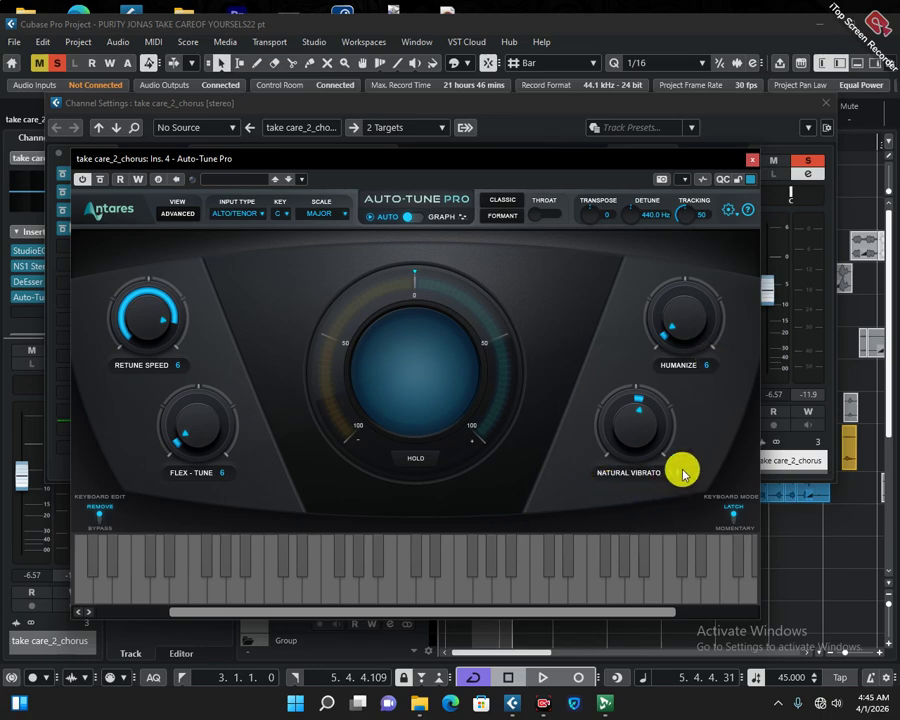
{"action": "left_click", "coordinate": [421, 217]}
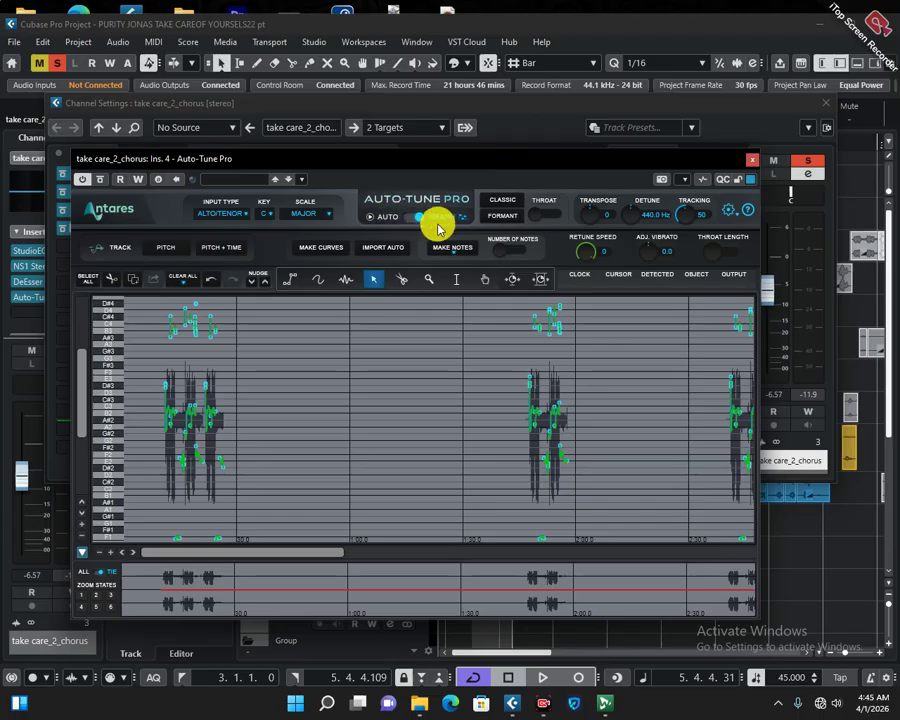
{"action": "left_click", "coordinate": [408, 215]}
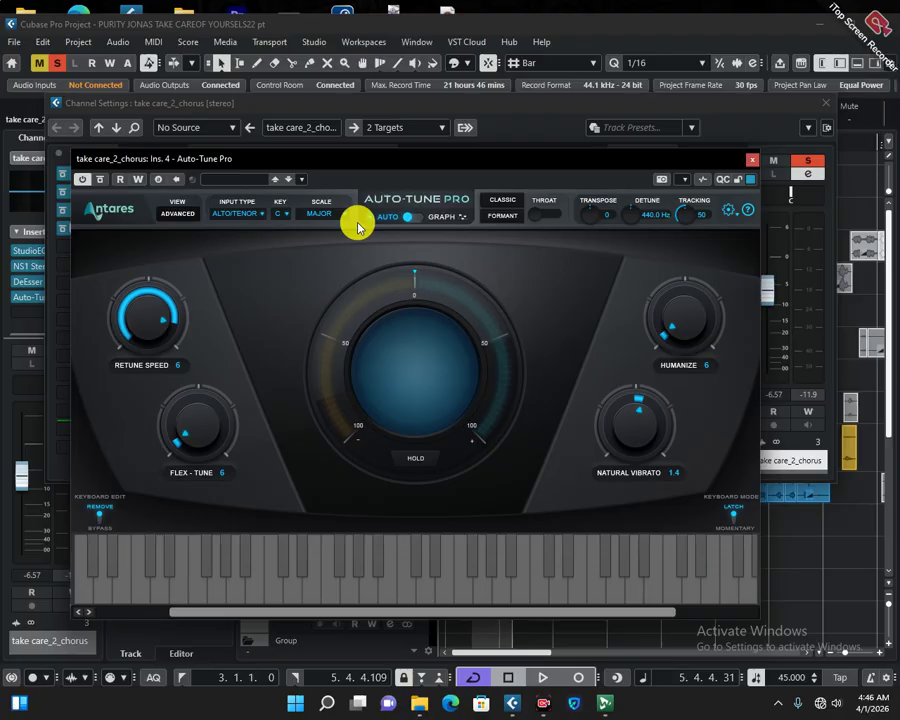
{"action": "left_click", "coordinate": [750, 160]}
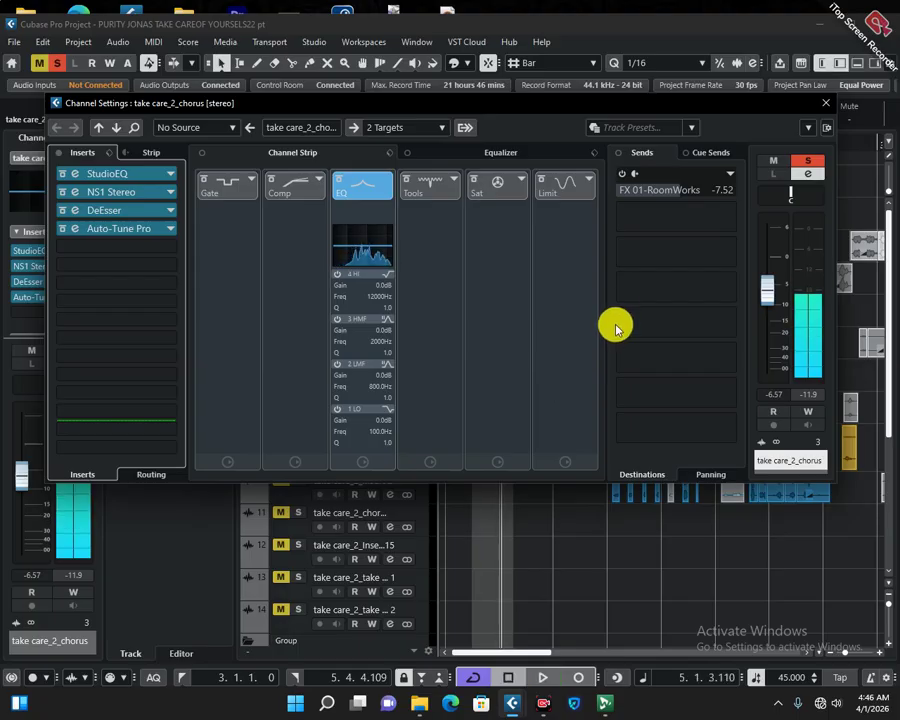
- Stop playback on the chorus channel and open the channel settings of the LEAD group instead
{"action": "key", "text": "space"}
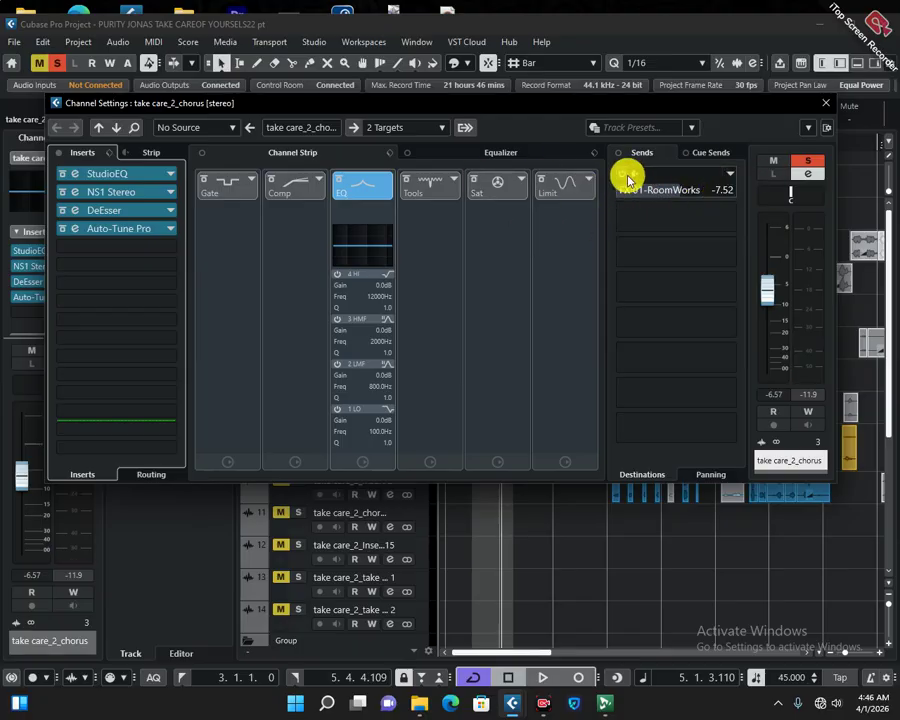
{"action": "left_click", "coordinate": [826, 103]}
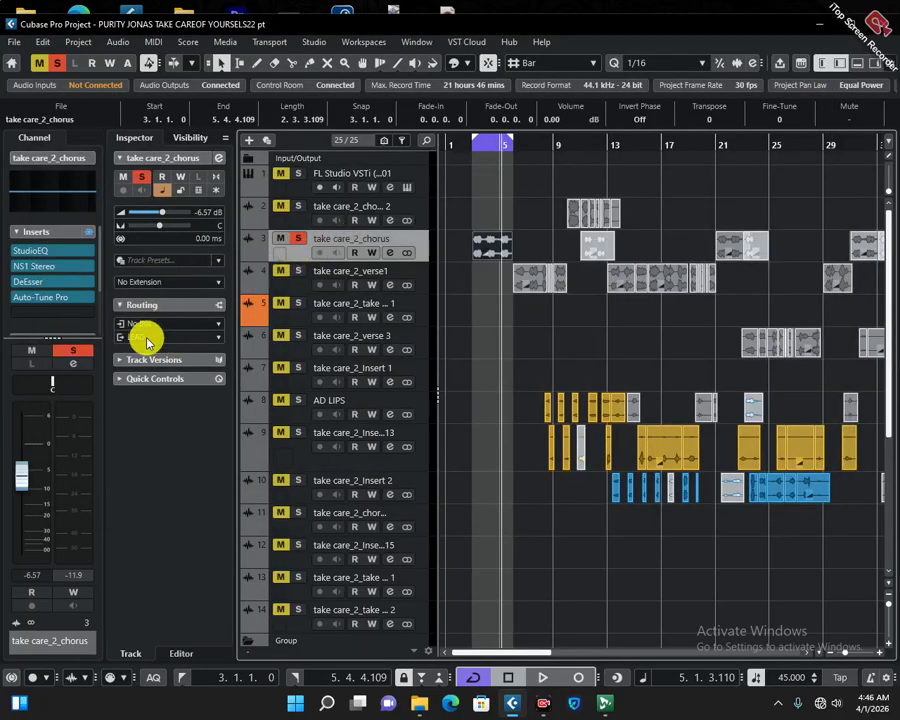
{"action": "left_click_drag", "start_coordinate": [880, 364], "coordinate": [890, 563]}
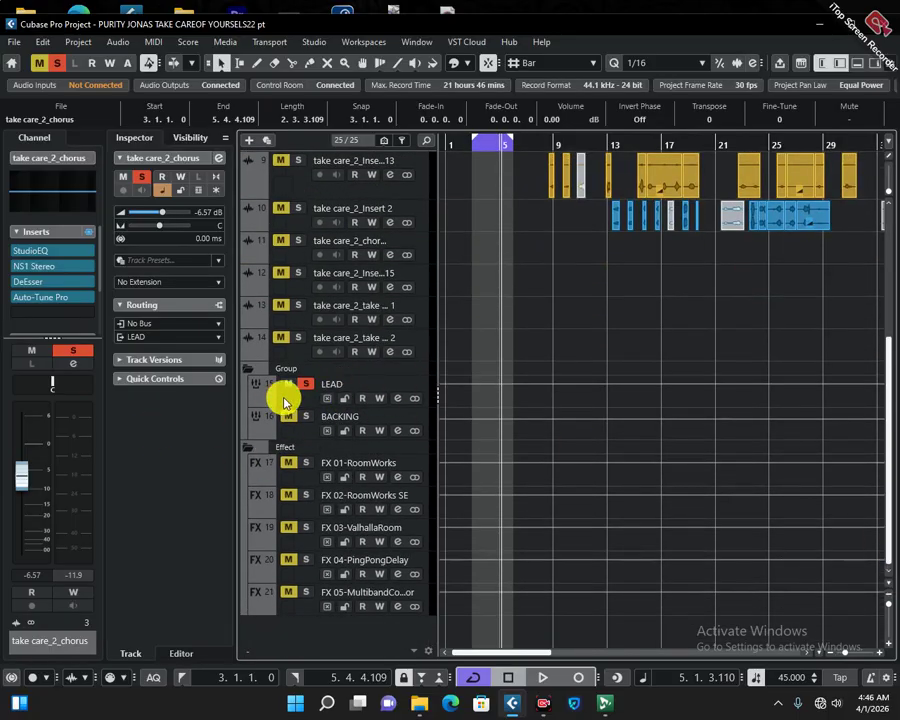
{"action": "left_click", "coordinate": [382, 399]}
{"action": "left_click", "coordinate": [398, 398]}
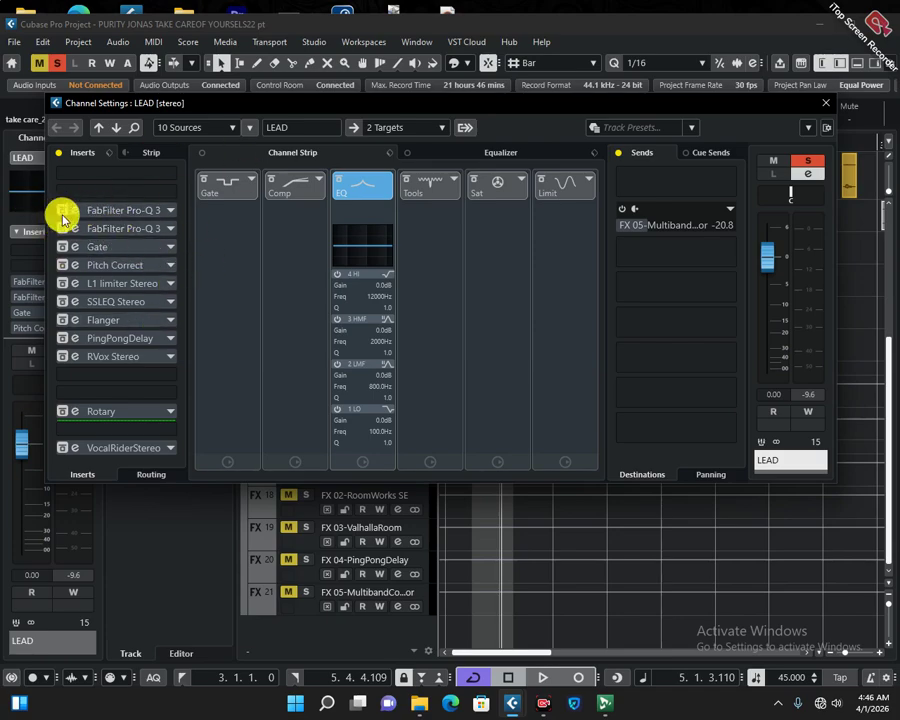
- Lift the LEAD channel's overall insert bypass and individually bypass both FabFilter Pro-Q 3 inserts, Gate, Pitch Correct, L1 limiter, SSLEQ, Flanger, PingPongDelay and RVox
{"action": "left_click", "coordinate": [57, 157]}
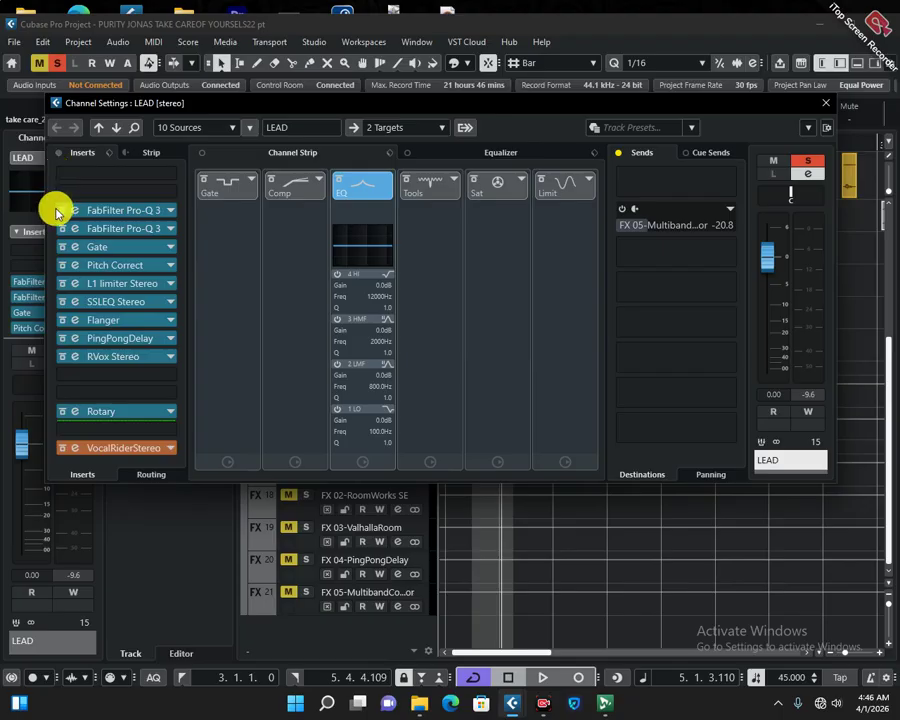
{"action": "left_click", "coordinate": [63, 247]}
{"action": "left_click", "coordinate": [63, 265]}
{"action": "left_click", "coordinate": [63, 283]}
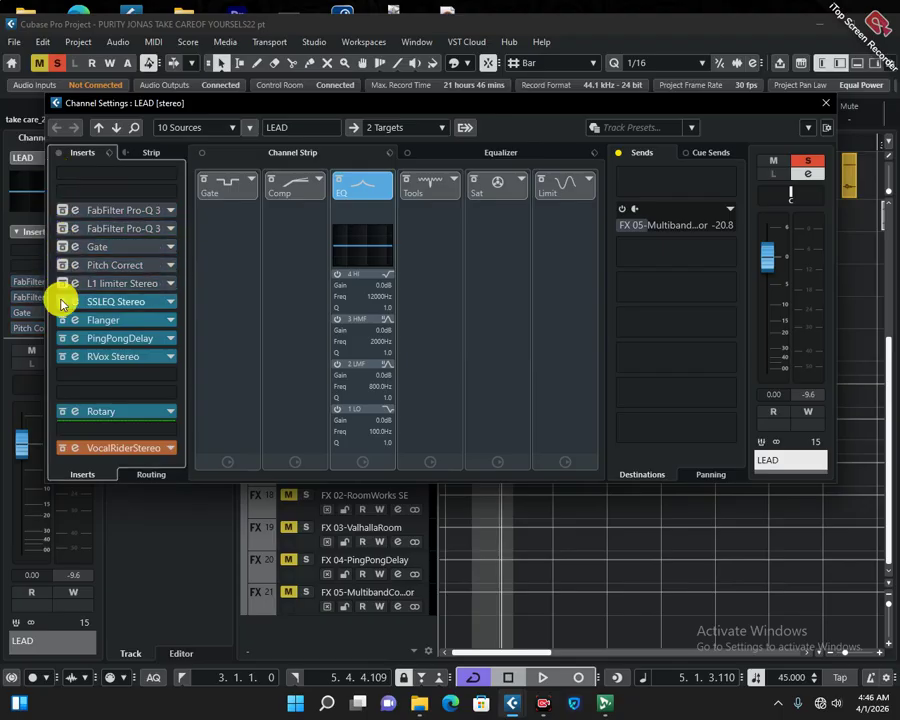
{"action": "left_click", "coordinate": [63, 301]}
{"action": "left_click", "coordinate": [63, 356]}
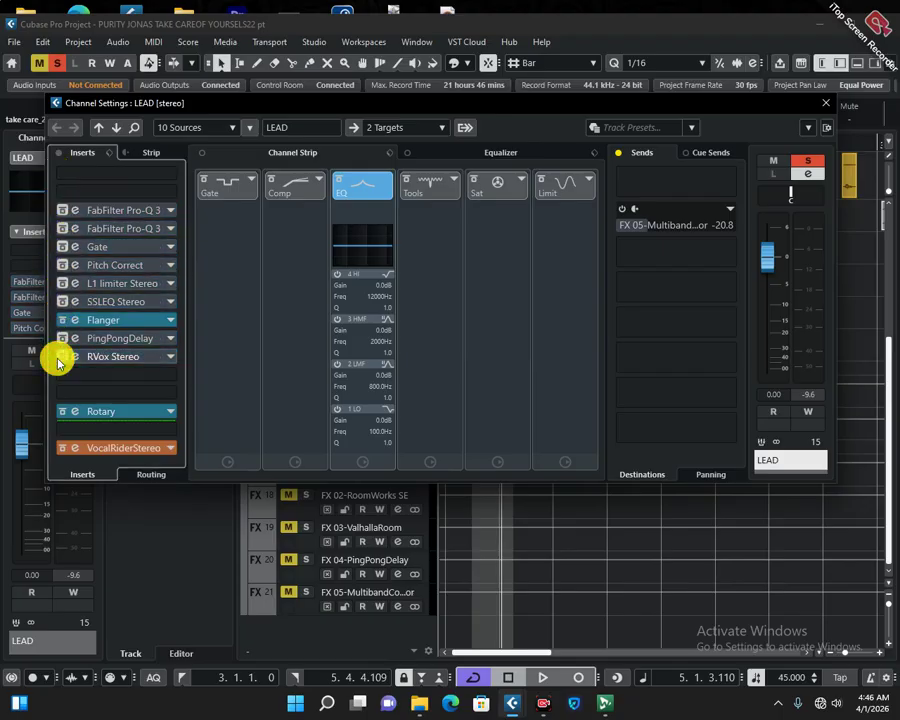
{"action": "left_click", "coordinate": [63, 338]}
{"action": "left_click", "coordinate": [63, 320]}
- Reactivate the first FabFilter Pro-Q 3 insert on the LEAD channel and review its high-frequency boost curve
{"action": "left_click", "coordinate": [63, 210]}
{"action": "left_click", "coordinate": [77, 212]}
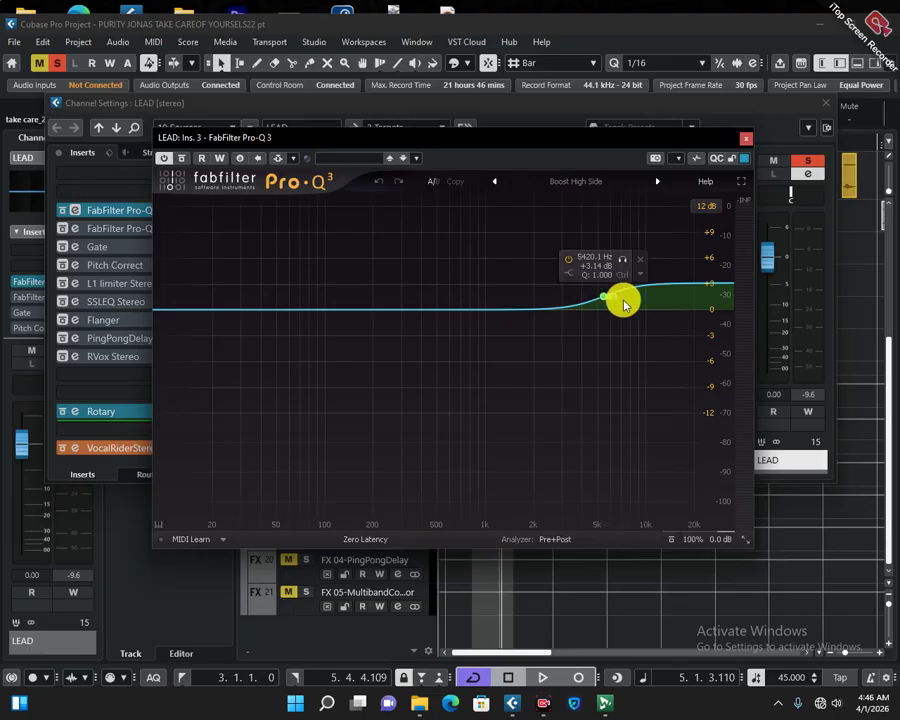
{"action": "left_click", "coordinate": [747, 141]}
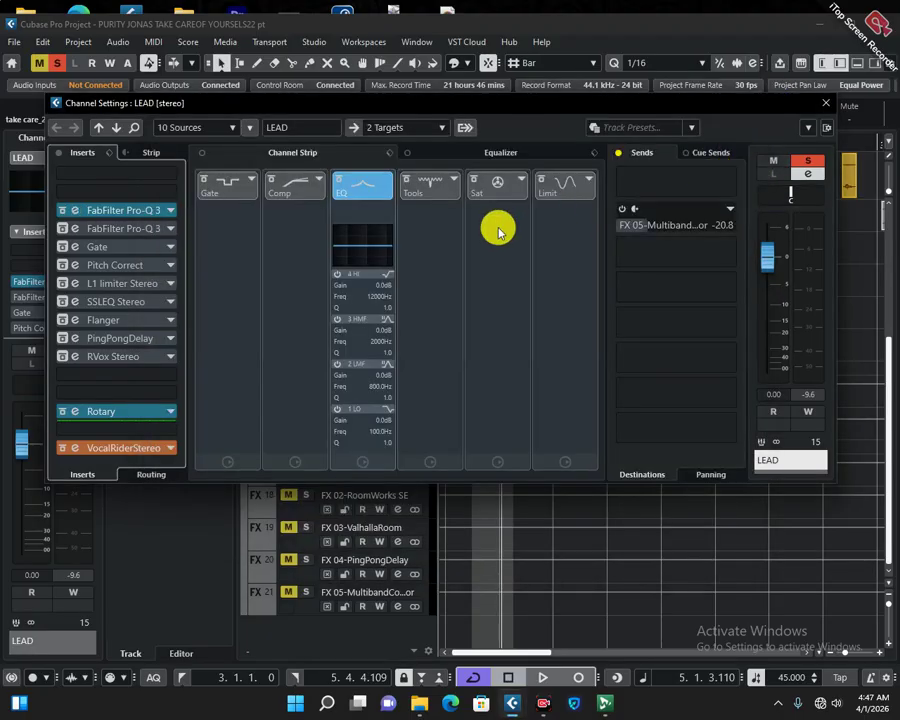
- Activate the second FabFilter Pro-Q 3 insert on the LEAD channel, review its low-cut and notch bands and audition the vocal
{"action": "left_click", "coordinate": [72, 233]}
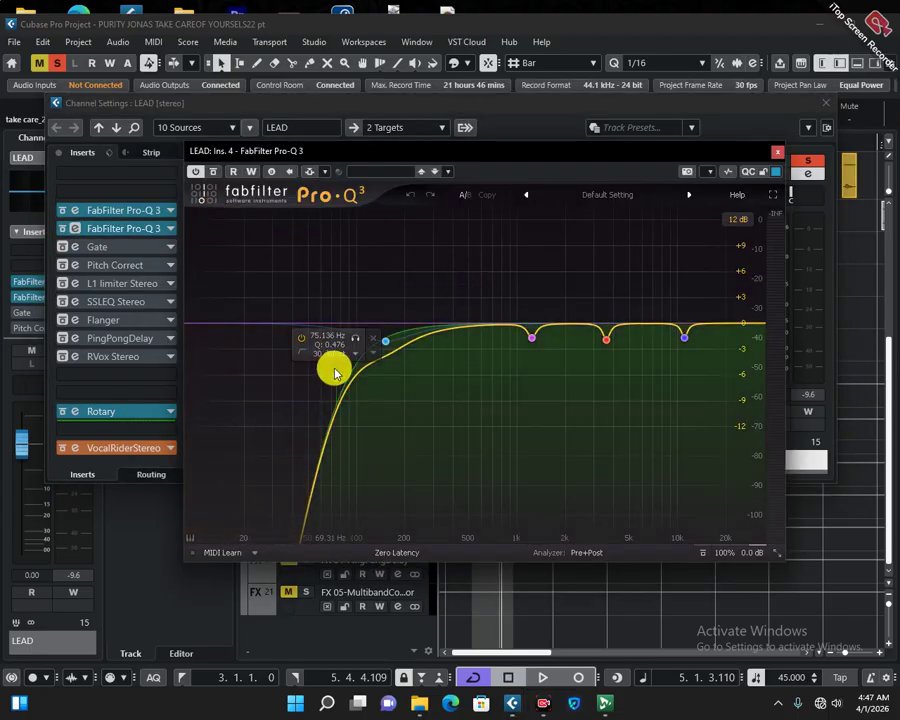
{"action": "left_click", "coordinate": [776, 157]}
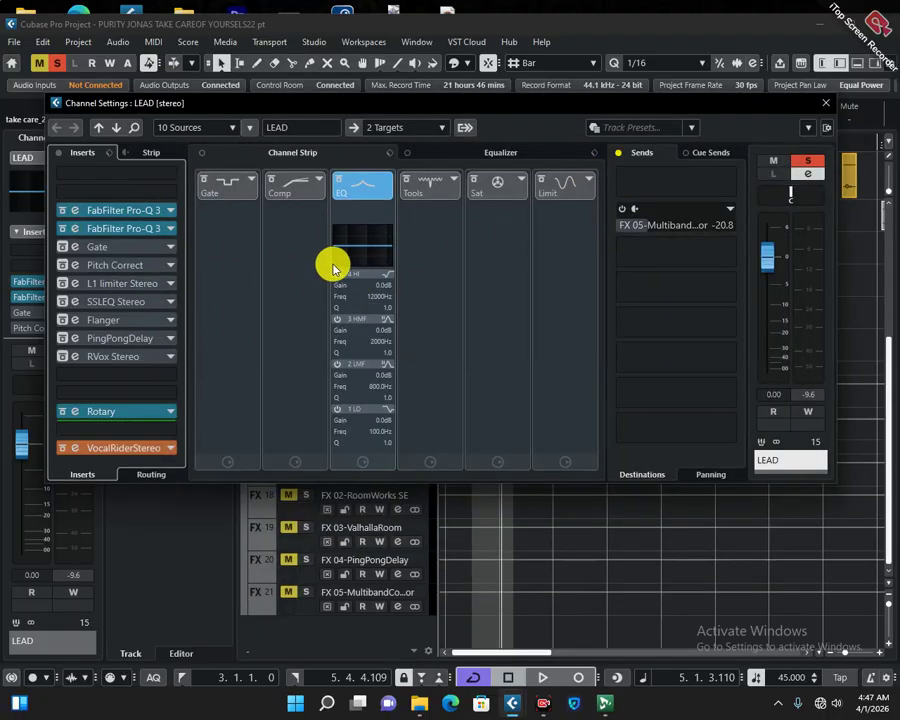
{"action": "key", "text": "space"}
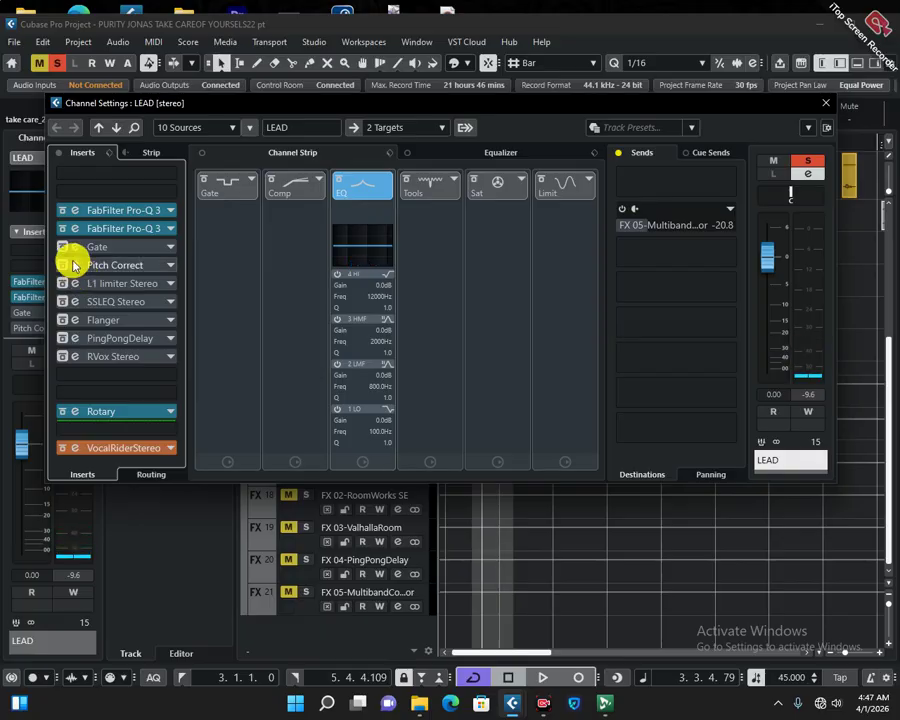
- Activate the Gate insert on the LEAD channel, check its Clean Lead Vox settings and audition the vocal
{"action": "left_click", "coordinate": [74, 251]}
{"action": "left_click", "coordinate": [80, 251]}
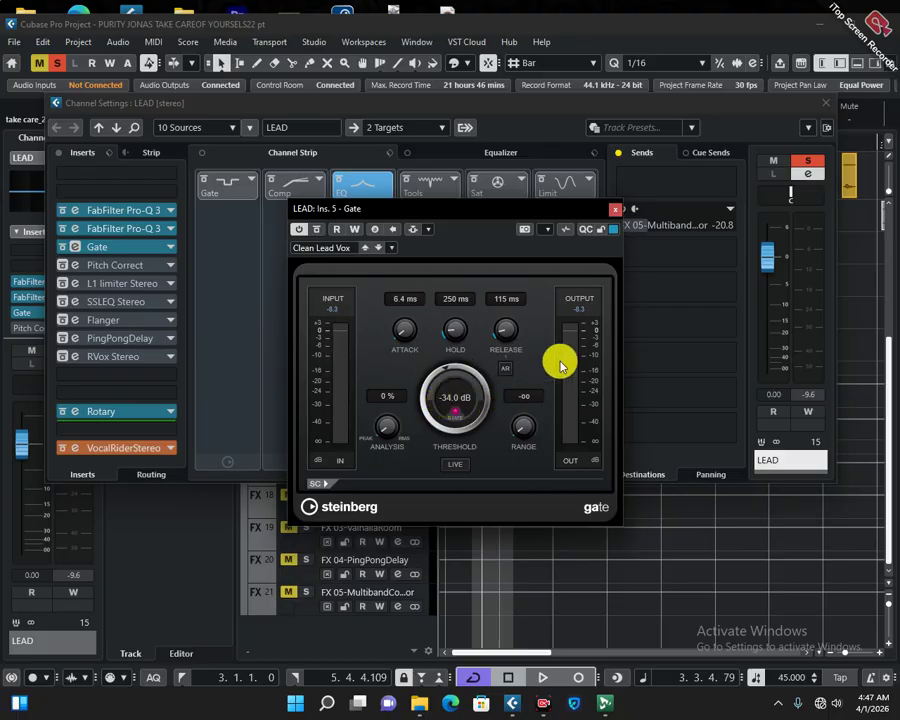
{"action": "left_click", "coordinate": [616, 214]}
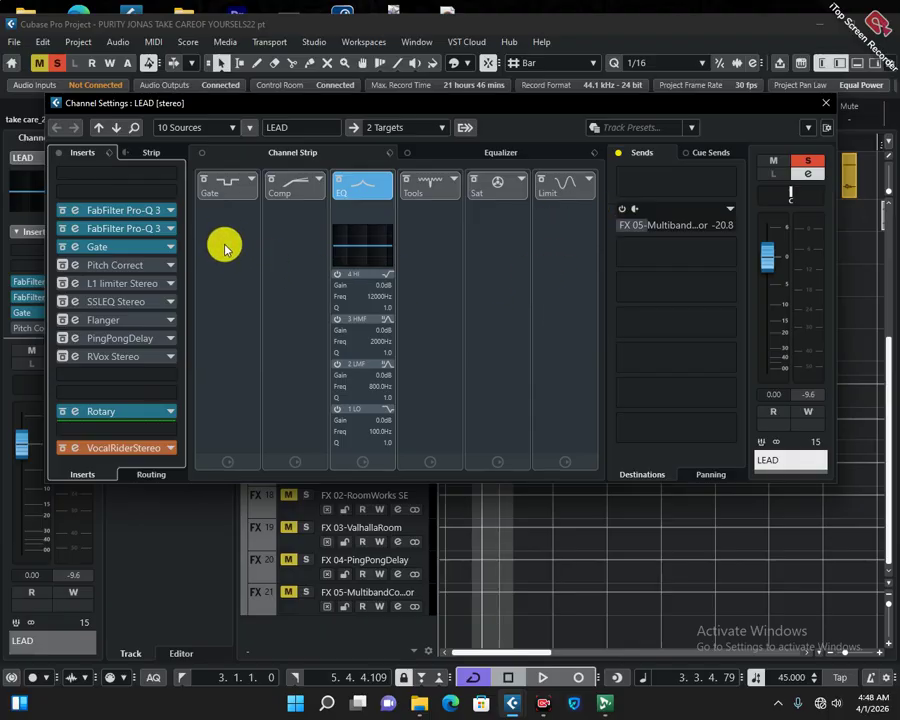
{"action": "key", "text": "space"}
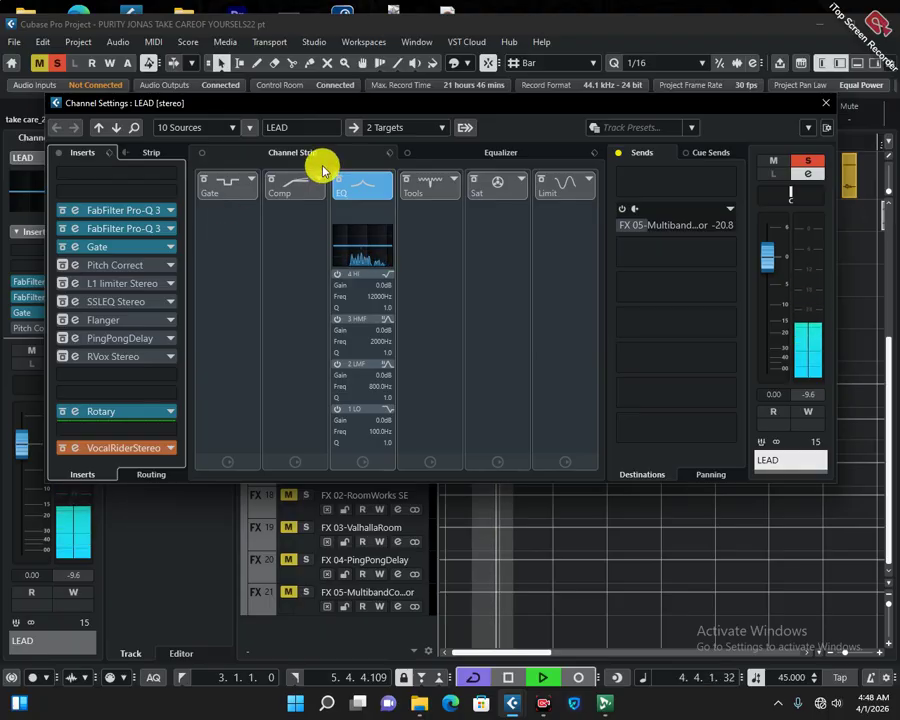
{"action": "key", "text": "space"}
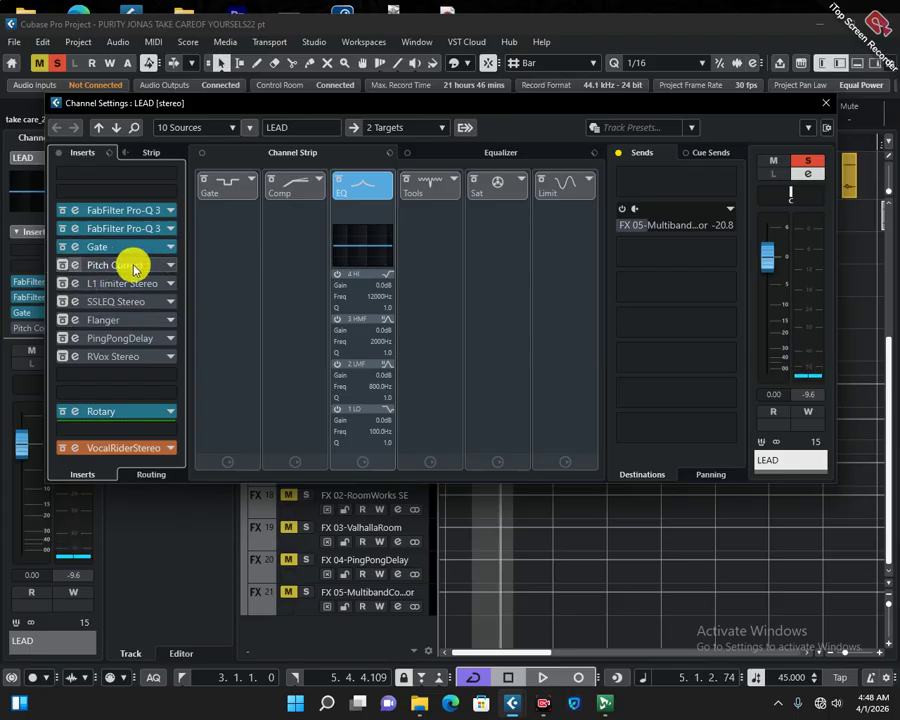
- Activate the Pitch Correct insert on the LEAD channel, review its correction and scale settings and audition the vocal
{"action": "left_click", "coordinate": [72, 265]}
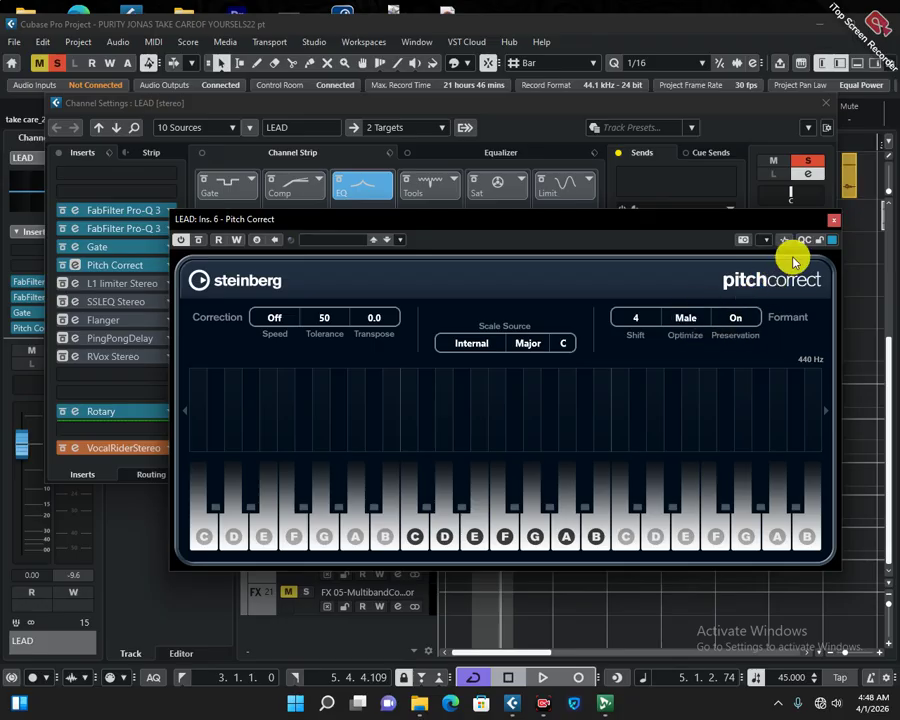
{"action": "left_click", "coordinate": [834, 220]}
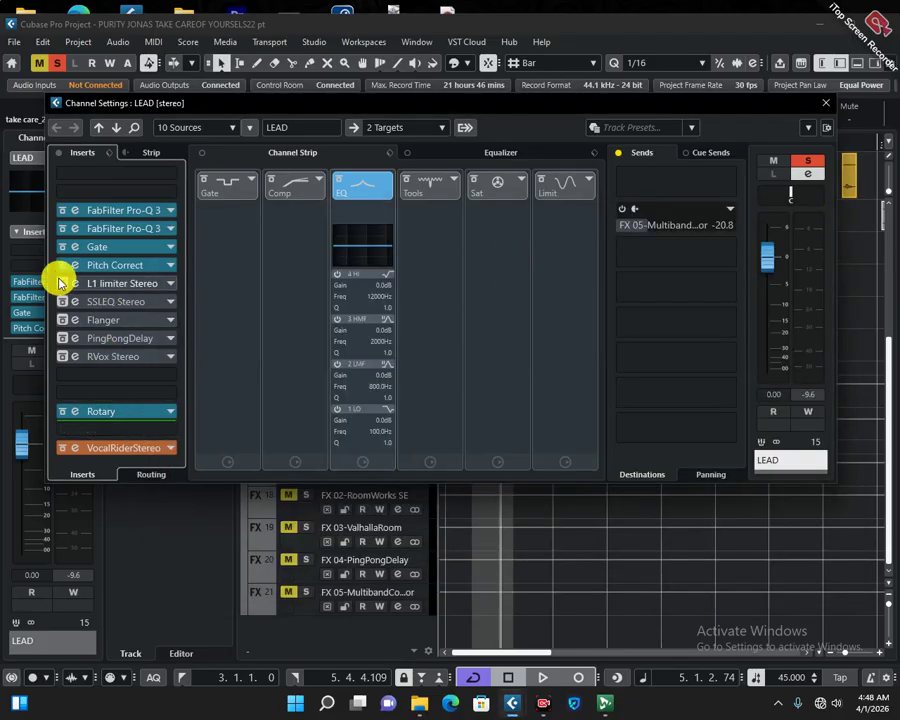
{"action": "key", "text": "space"}
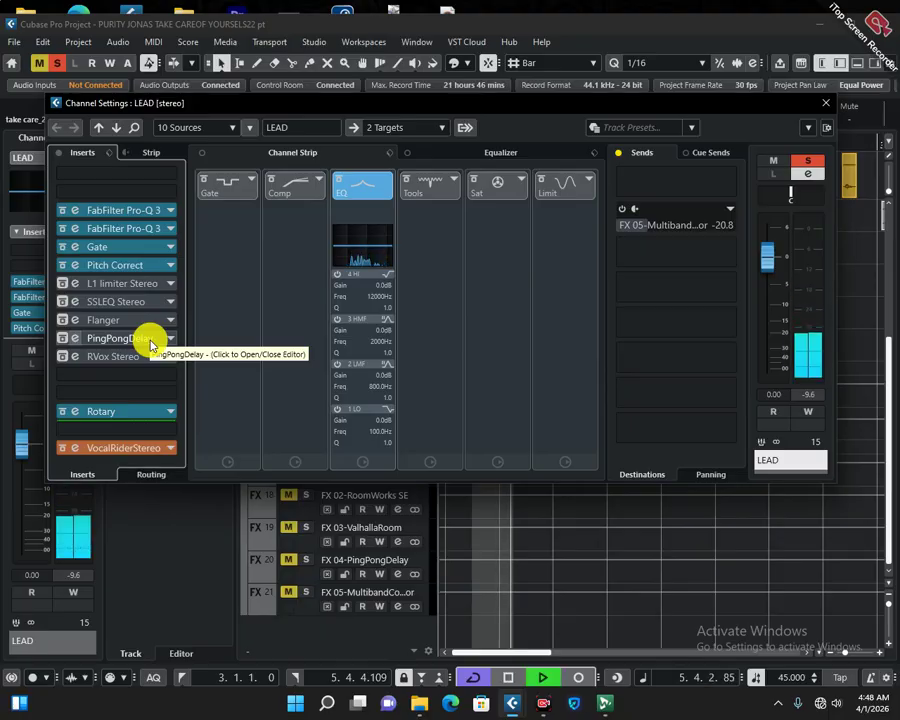
{"action": "key", "text": "space"}
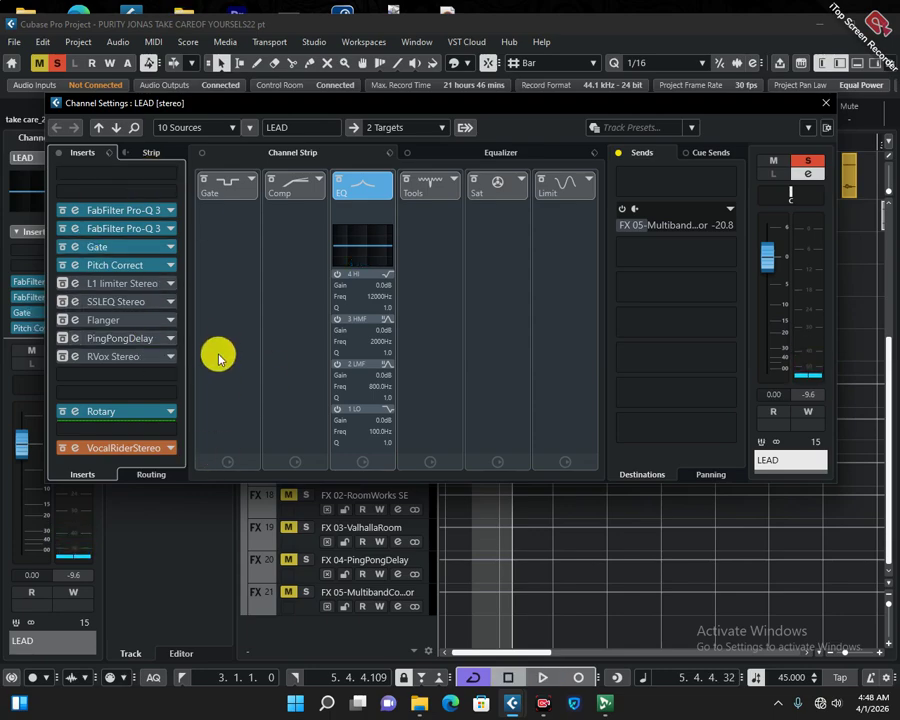
- Activate the L1 limiter Stereo insert on the LEAD channel, look through its presets and audition the limited vocal
{"action": "left_click", "coordinate": [62, 283]}
{"action": "left_click", "coordinate": [75, 283]}
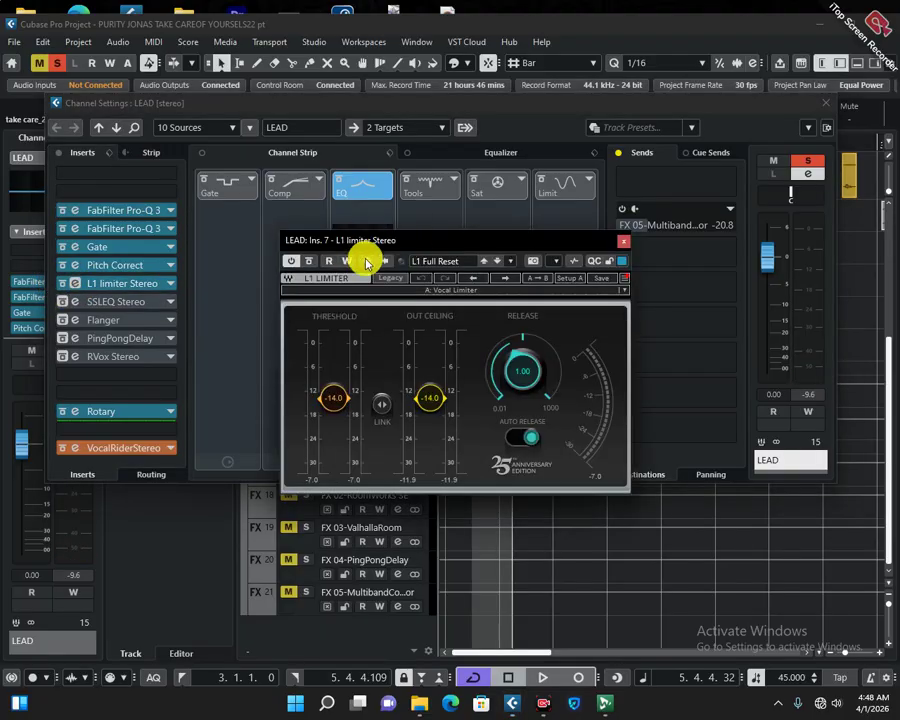
{"action": "left_click", "coordinate": [432, 264]}
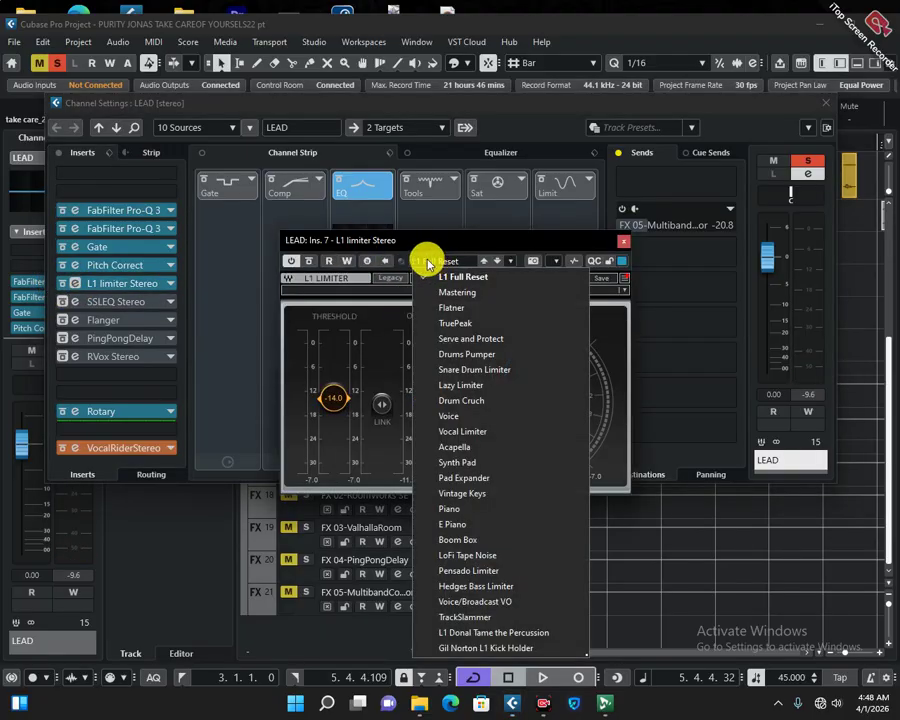
{"action": "left_click", "coordinate": [493, 432]}
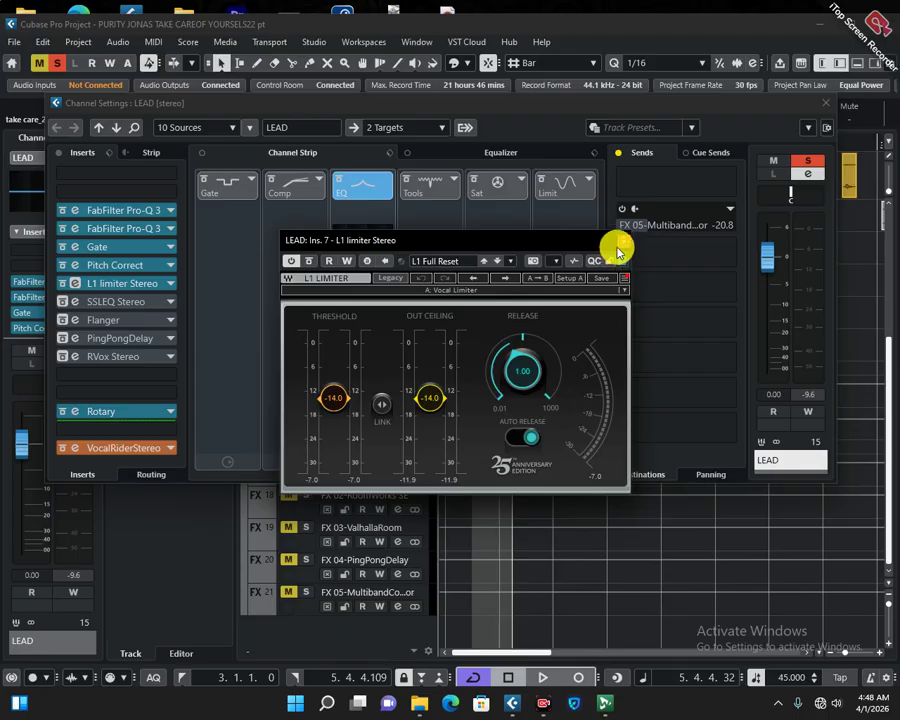
{"action": "left_click", "coordinate": [618, 243]}
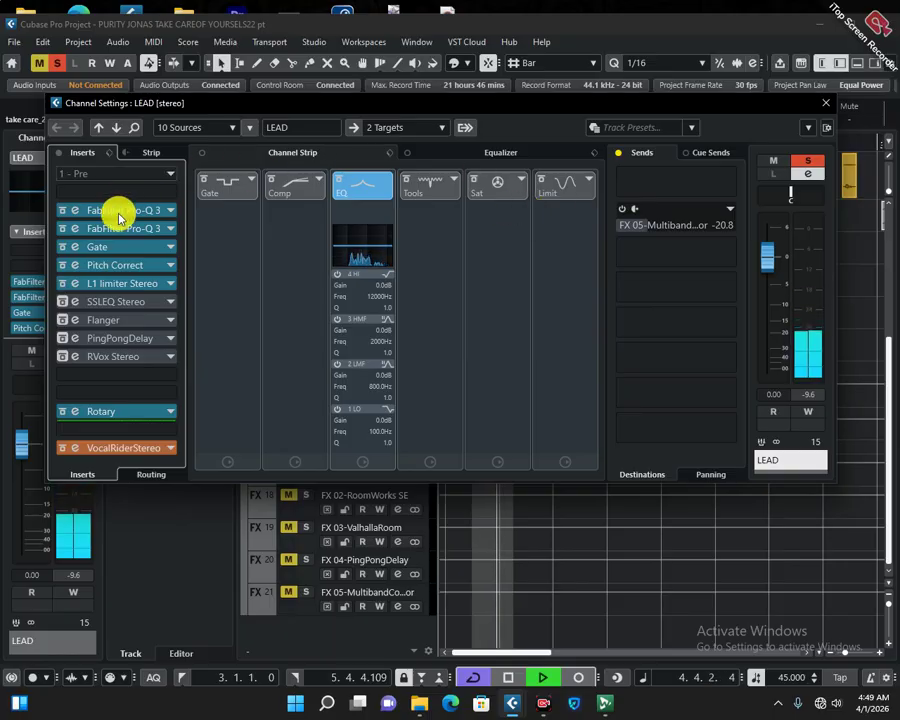
{"action": "key", "text": "space"}
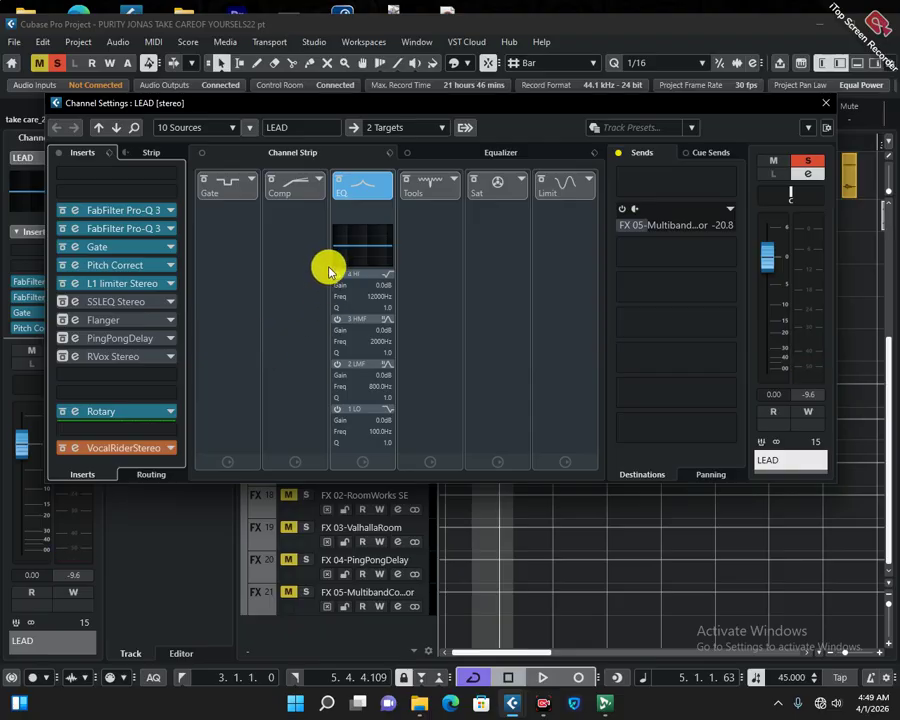
- Activate the SSLEQ Stereo insert on the LEAD channel, review its EQ band settings and audition the vocal
{"action": "left_click", "coordinate": [63, 301]}
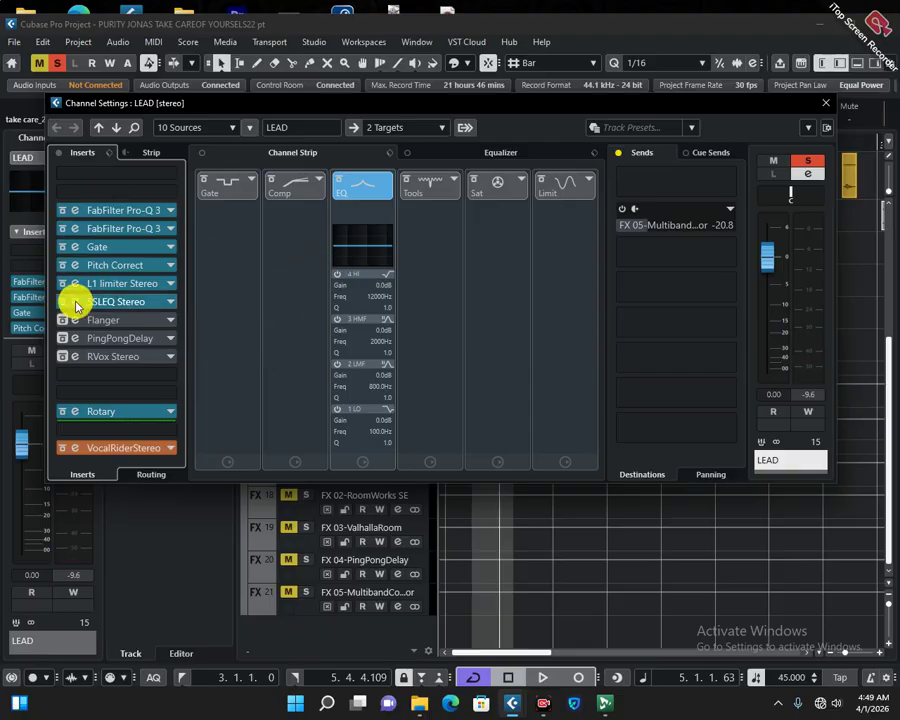
{"action": "left_click", "coordinate": [75, 302]}
{"action": "left_click_drag", "start_coordinate": [620, 190], "coordinate": [492, 220]}
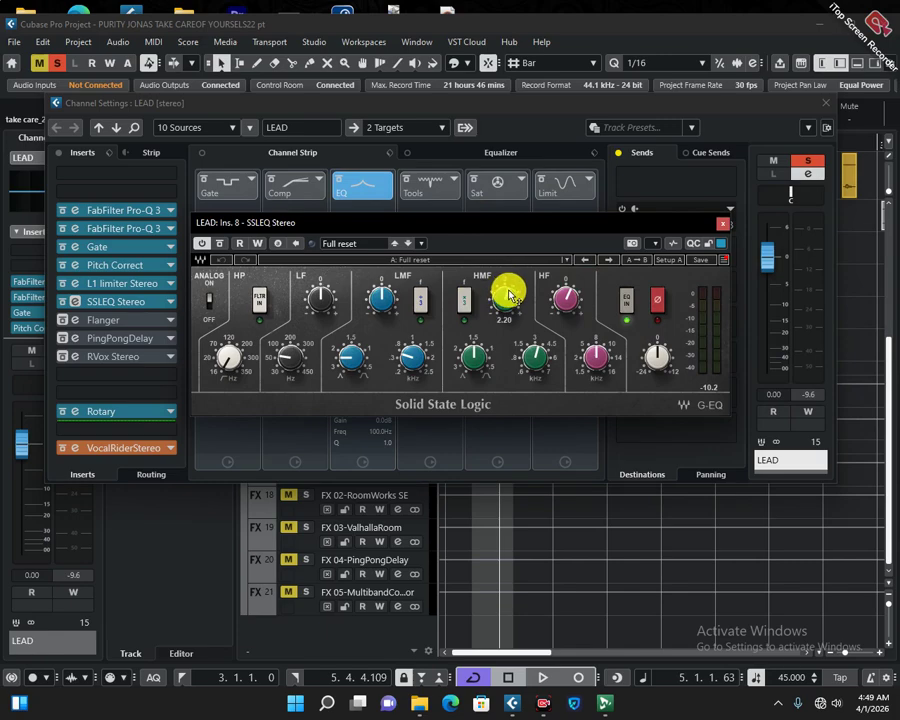
{"action": "left_click", "coordinate": [722, 223]}
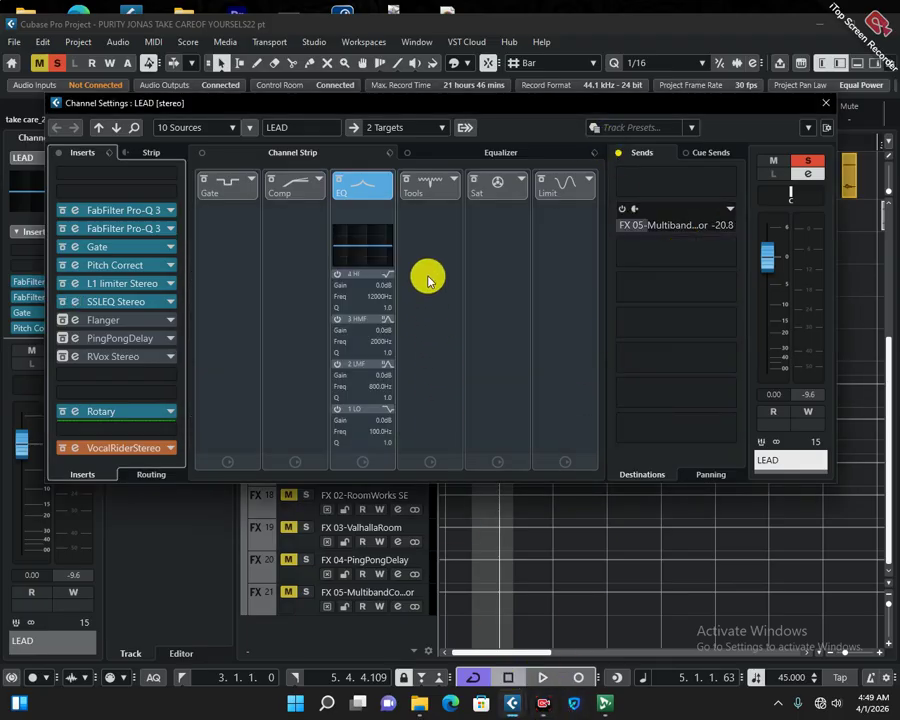
{"action": "key", "text": "space"}
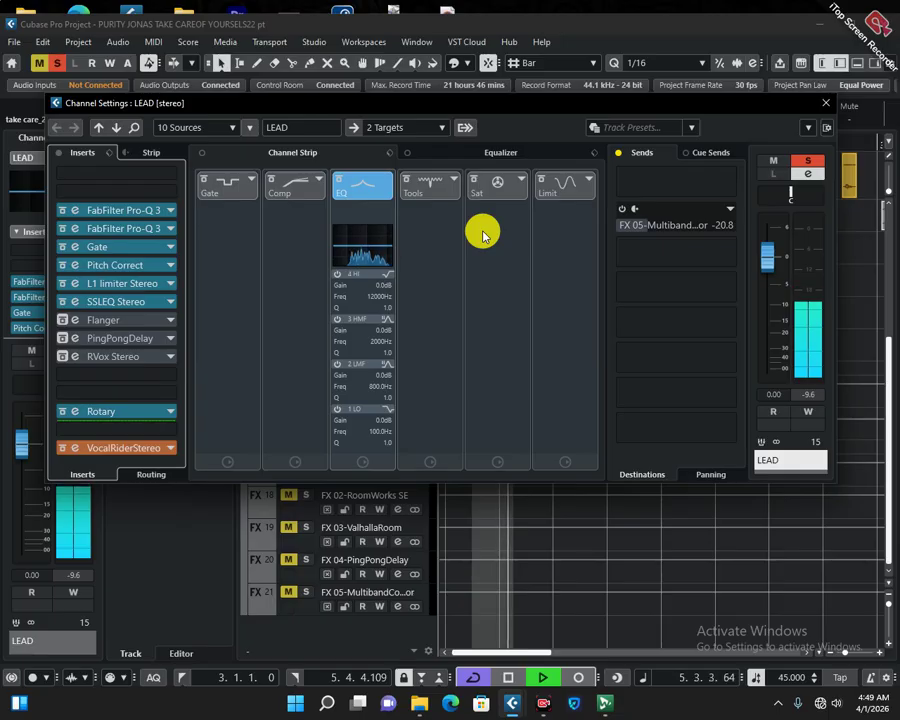
{"action": "key", "text": "space"}
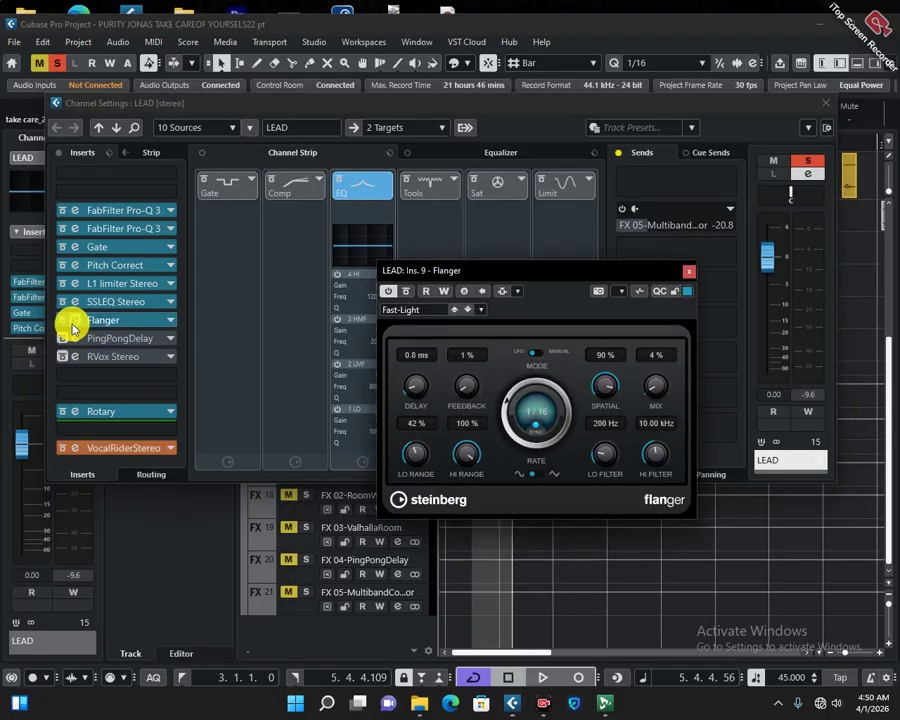
- Activate the Flanger insert on the LEAD channel and review its Fast-Light settings
{"action": "left_click", "coordinate": [73, 320]}
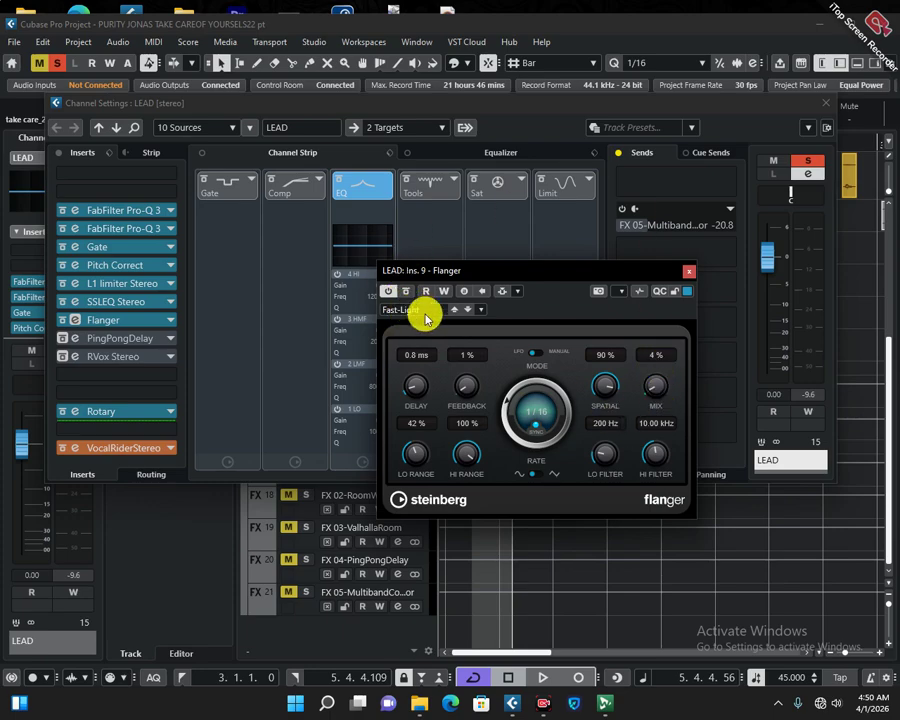
{"action": "left_click", "coordinate": [689, 271]}
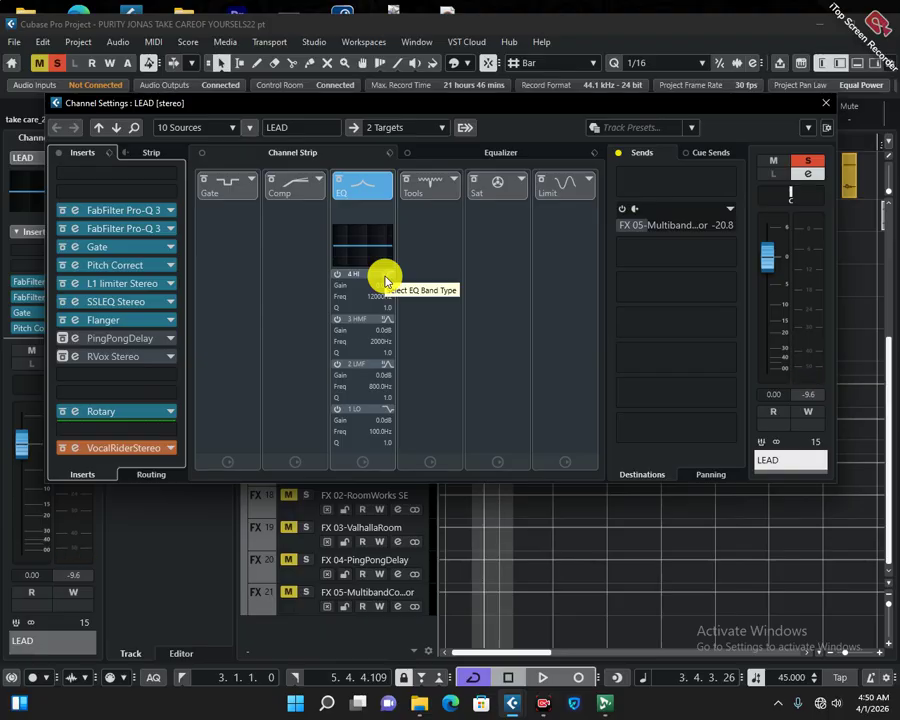
- Activate the PingPongDelay insert on the LEAD channel and examine its tempo-synced delay settings
{"action": "left_click", "coordinate": [74, 339]}
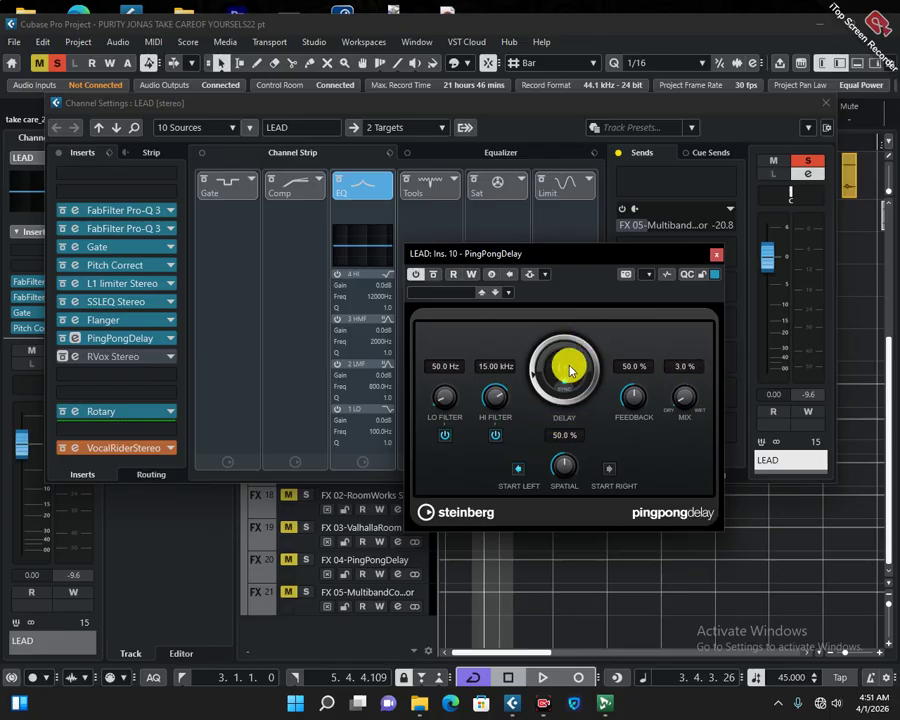
{"action": "left_click", "coordinate": [568, 379]}
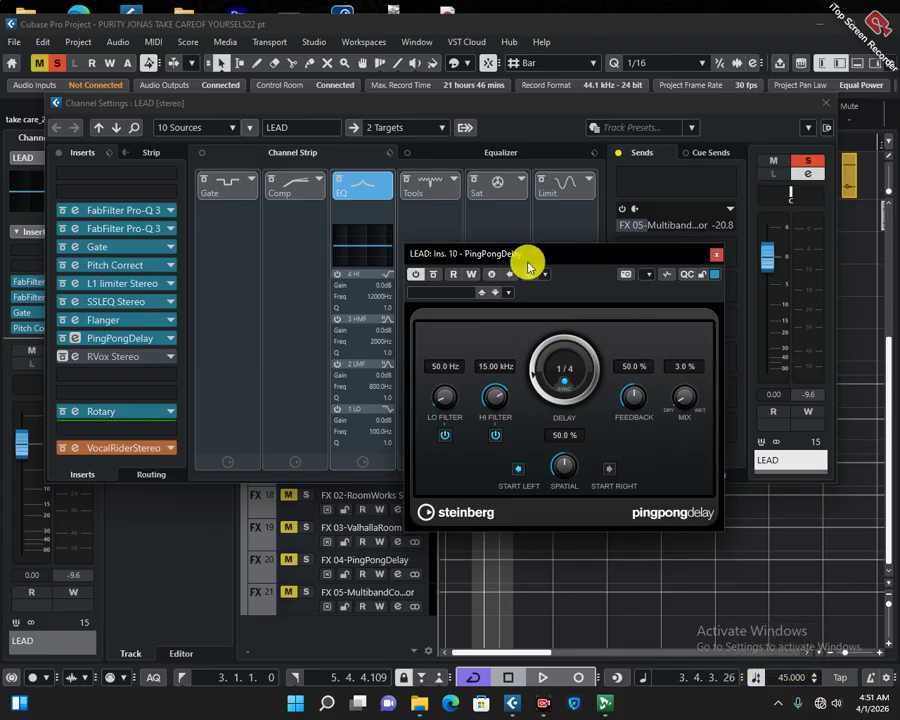
{"action": "left_click", "coordinate": [583, 275]}
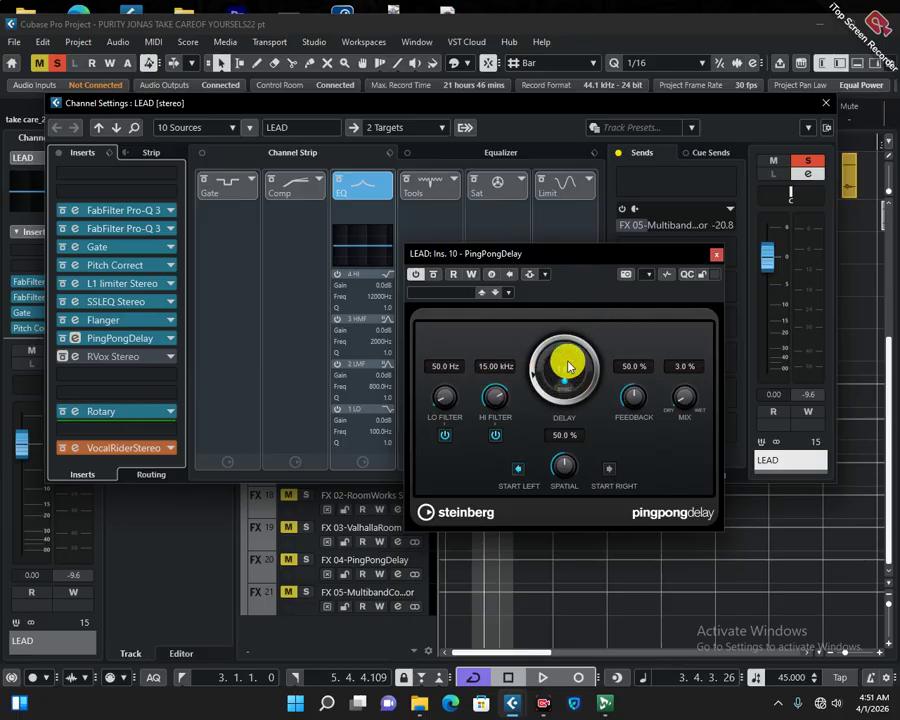
- Close the PingPongDelay editor and audition the LEAD vocal with the delay applied
{"action": "left_click", "coordinate": [716, 254]}
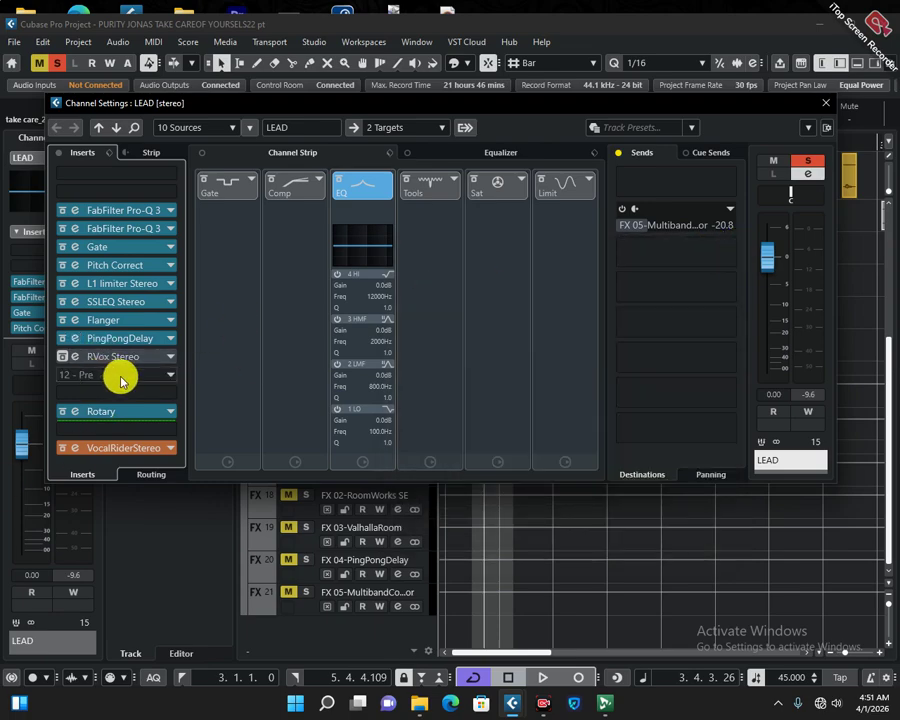
{"action": "key", "text": "space"}
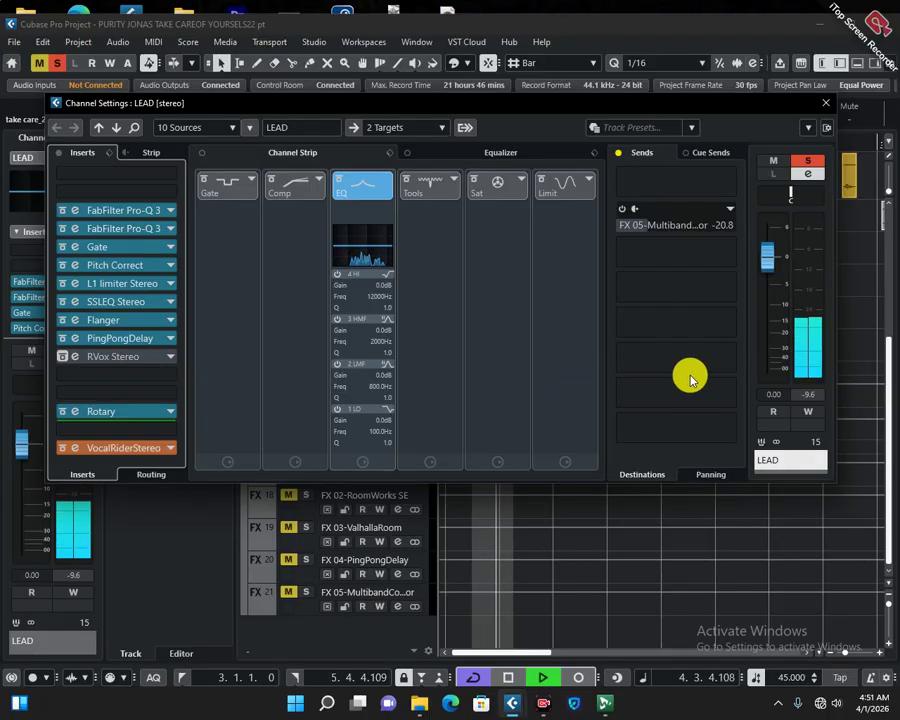
{"action": "key", "text": "space"}
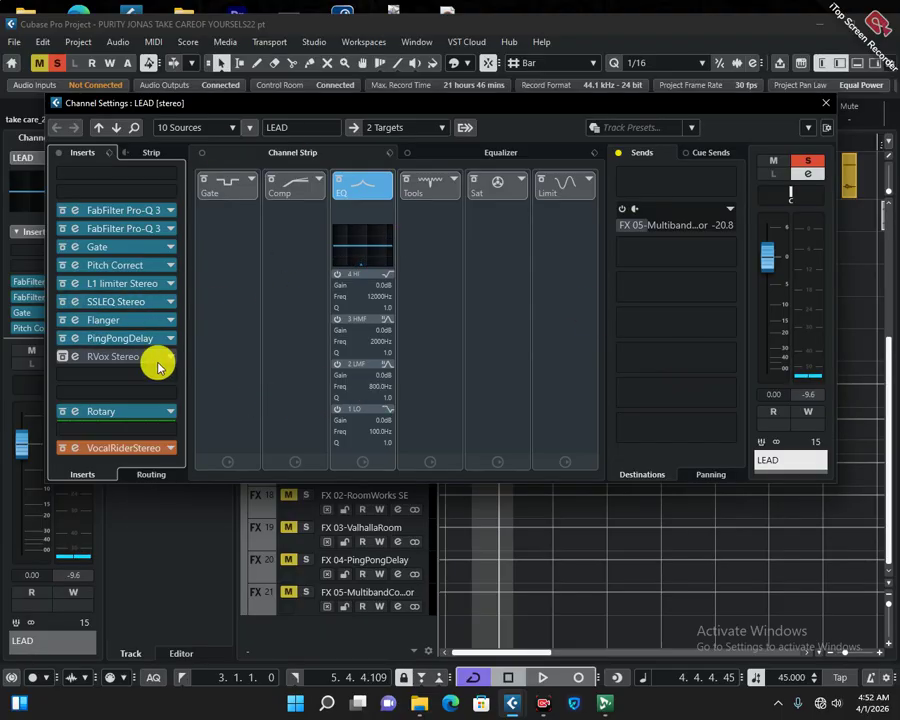
- Activate the RVox Stereo insert on the LEAD channel, review its Lead Vocal compression settings and audition the vocal
{"action": "left_click", "coordinate": [61, 357]}
{"action": "left_click", "coordinate": [70, 355]}
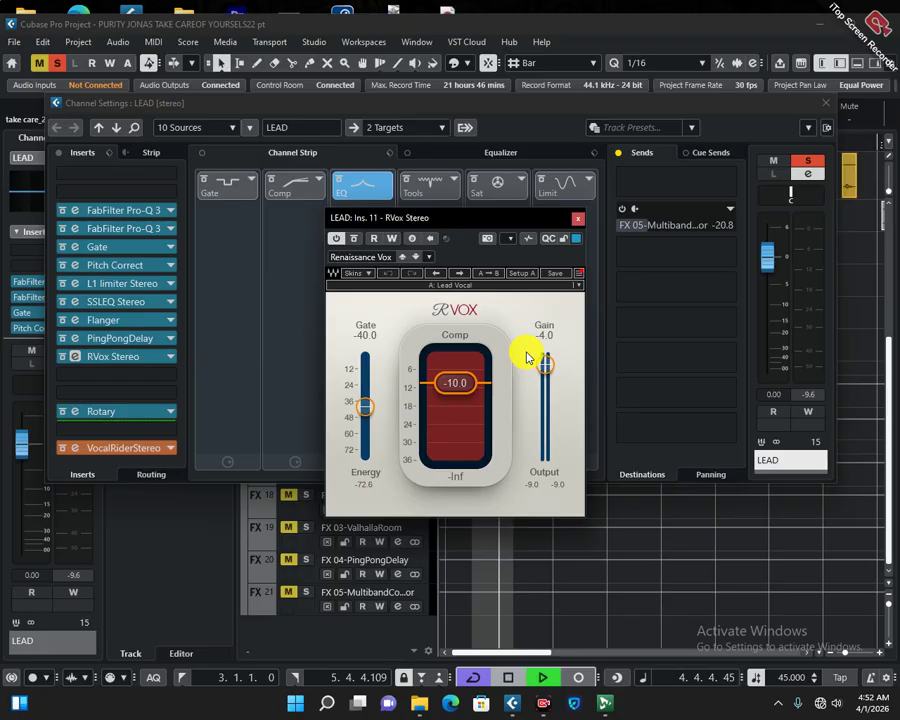
{"action": "key", "text": "space"}
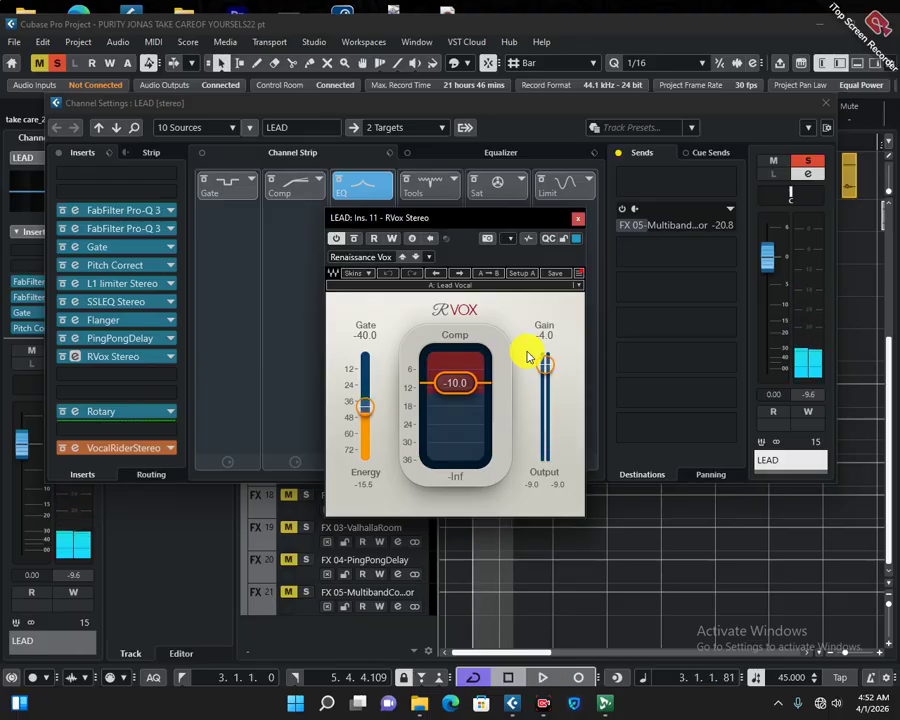
{"action": "key", "text": "space"}
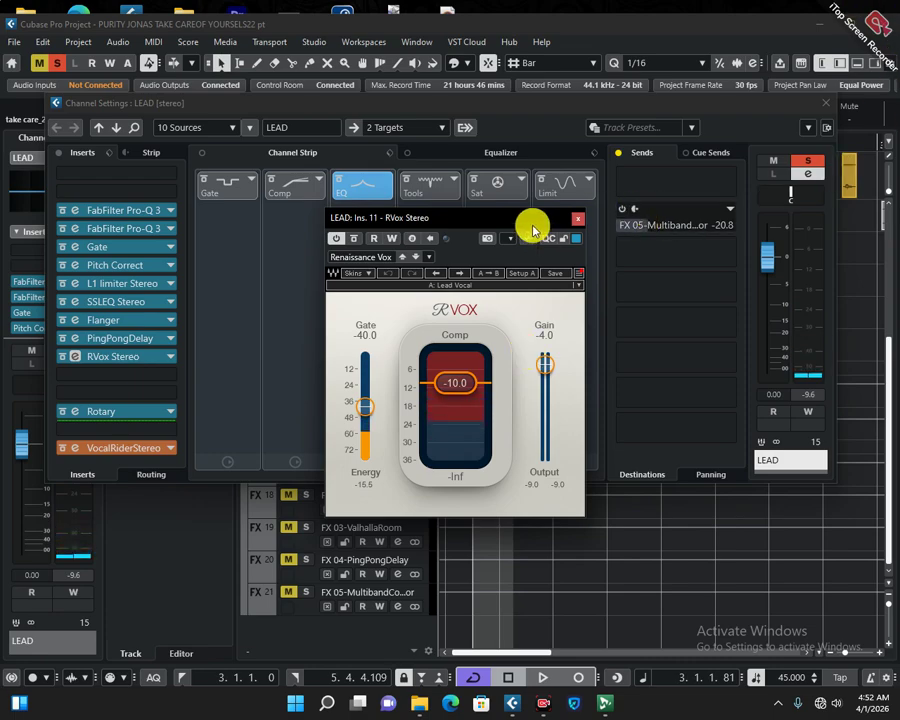
{"action": "left_click", "coordinate": [578, 218]}
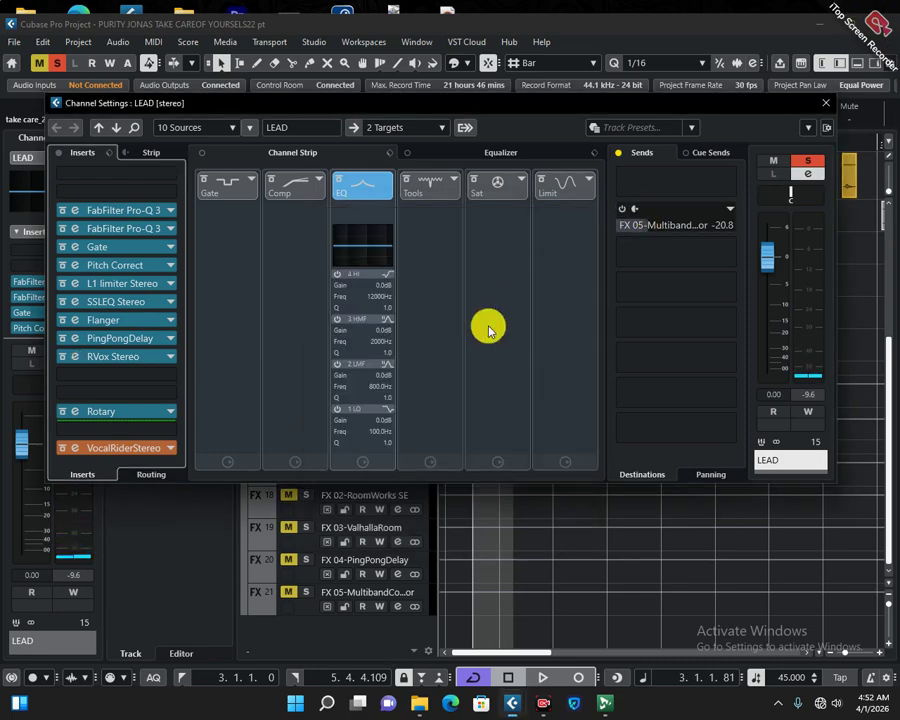
- Bypass the Rotary and VocalRiderStereo inserts on the LEAD channel, re-enable Rotary while reviewing its settings, and audition the vocal
{"action": "left_click", "coordinate": [66, 412]}
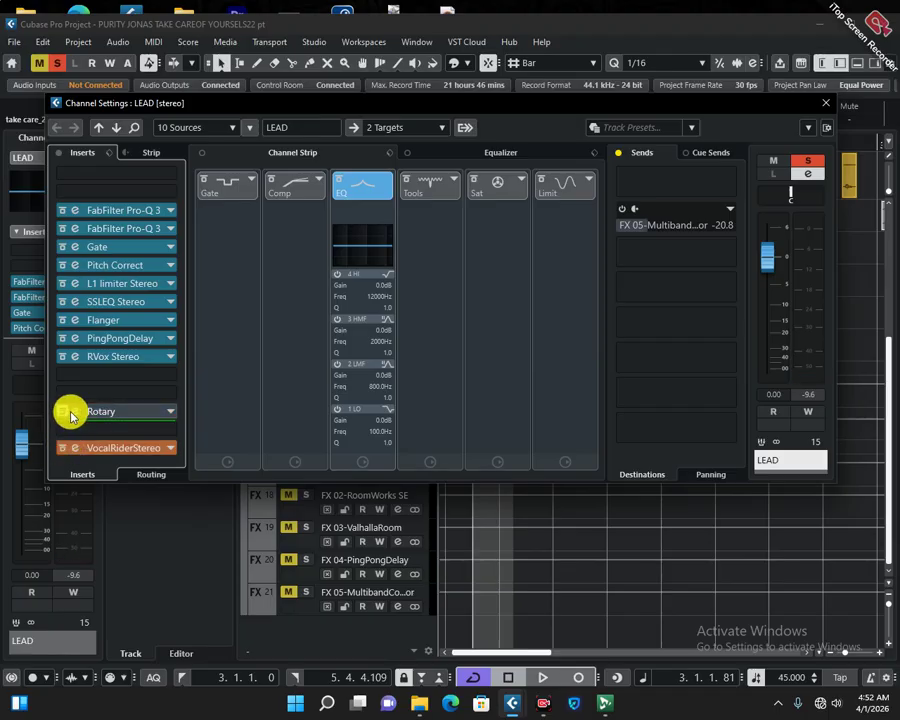
{"action": "left_click", "coordinate": [61, 446]}
{"action": "left_click", "coordinate": [73, 417]}
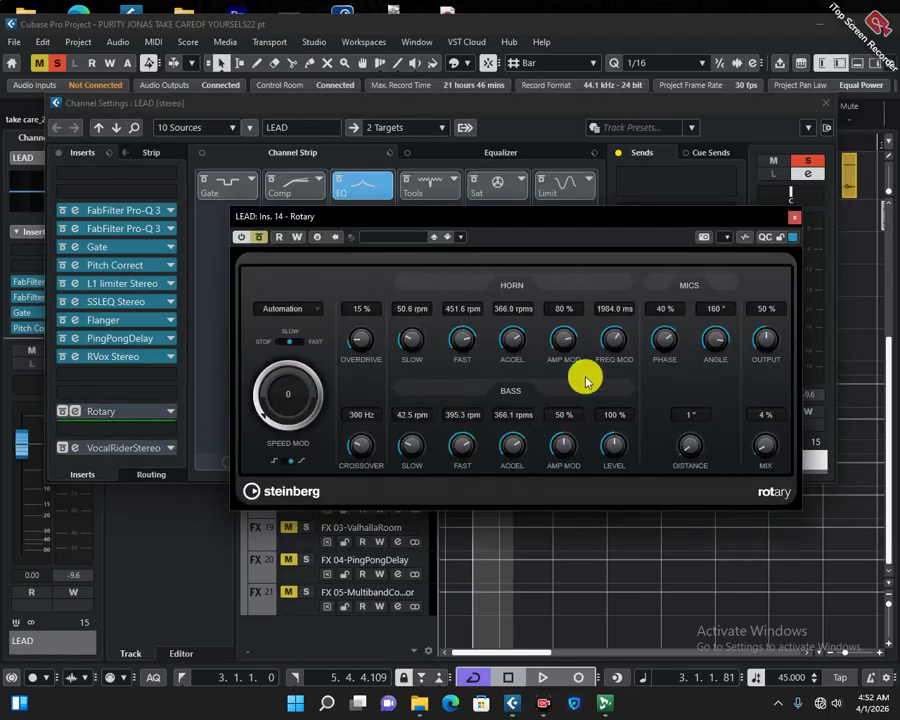
{"action": "left_click", "coordinate": [66, 412]}
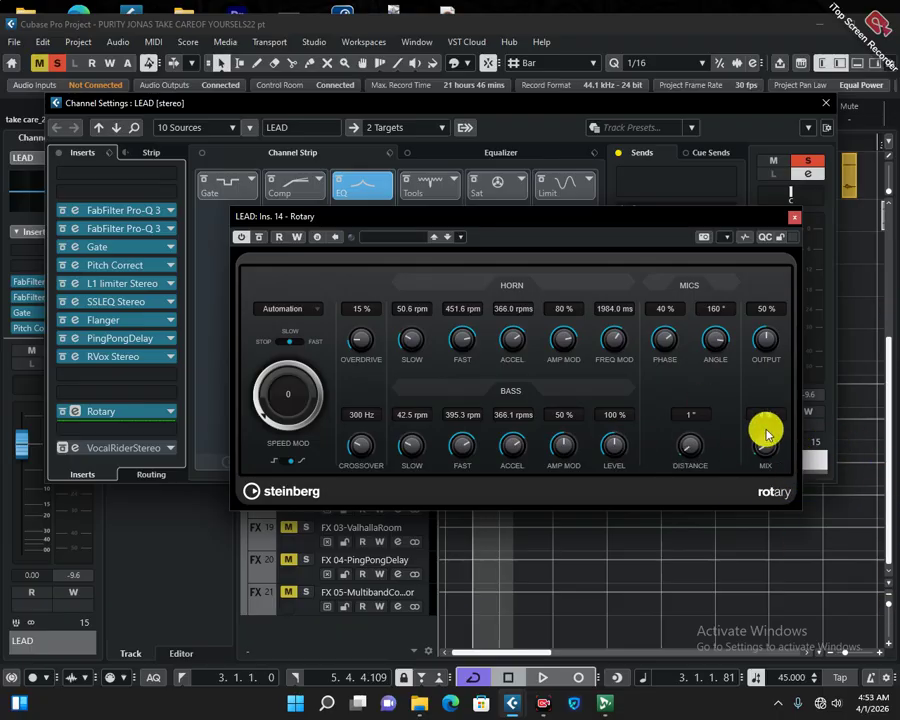
{"action": "left_click", "coordinate": [794, 216]}
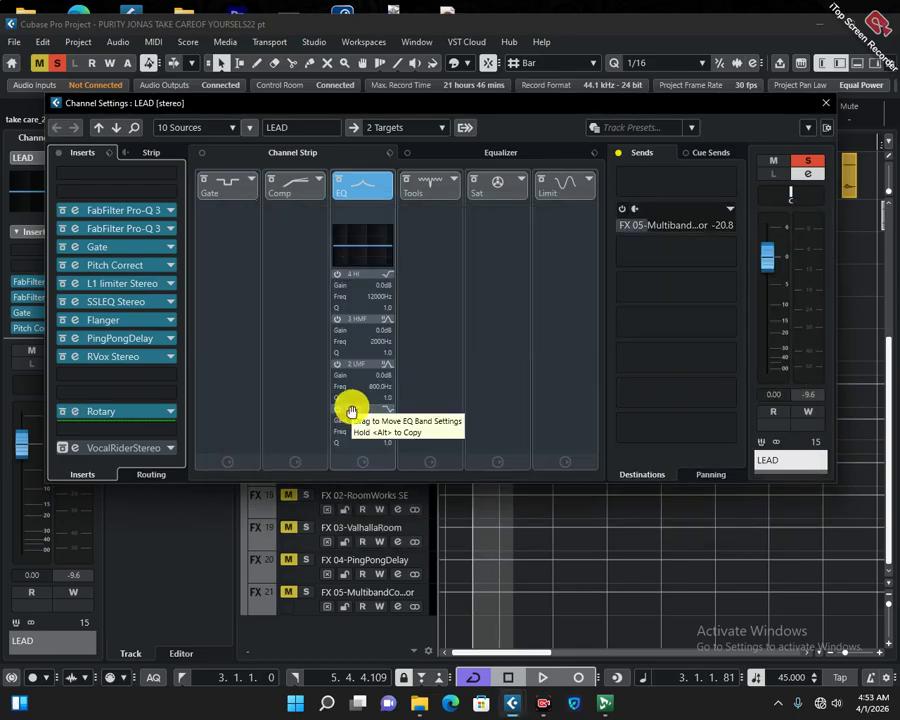
{"action": "key", "text": "space"}
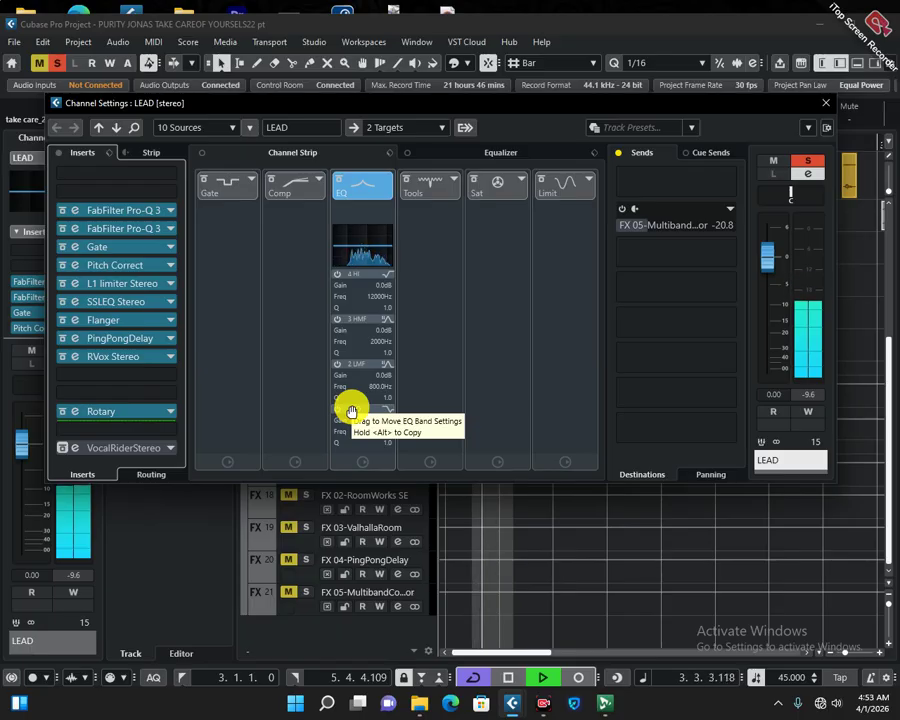
{"action": "key", "text": "space"}
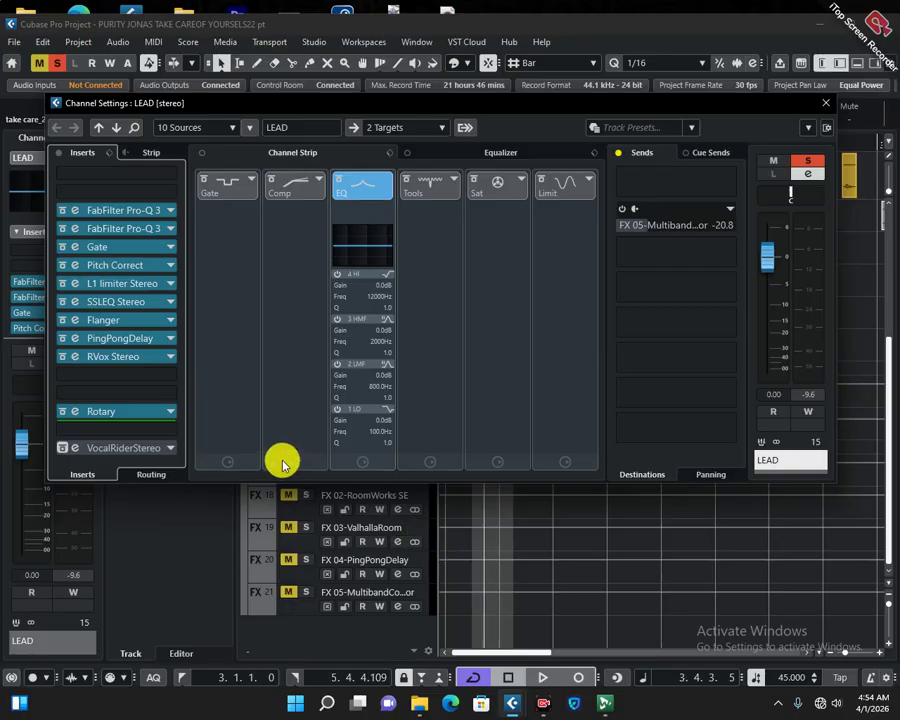
- Activate the VocalRiderStereo insert on the LEAD channel, examine its range and sensitivity settings and audition the vocal
{"action": "left_click", "coordinate": [60, 448]}
{"action": "left_click", "coordinate": [110, 445]}
{"action": "left_click_drag", "start_coordinate": [686, 160], "coordinate": [344, 172]}
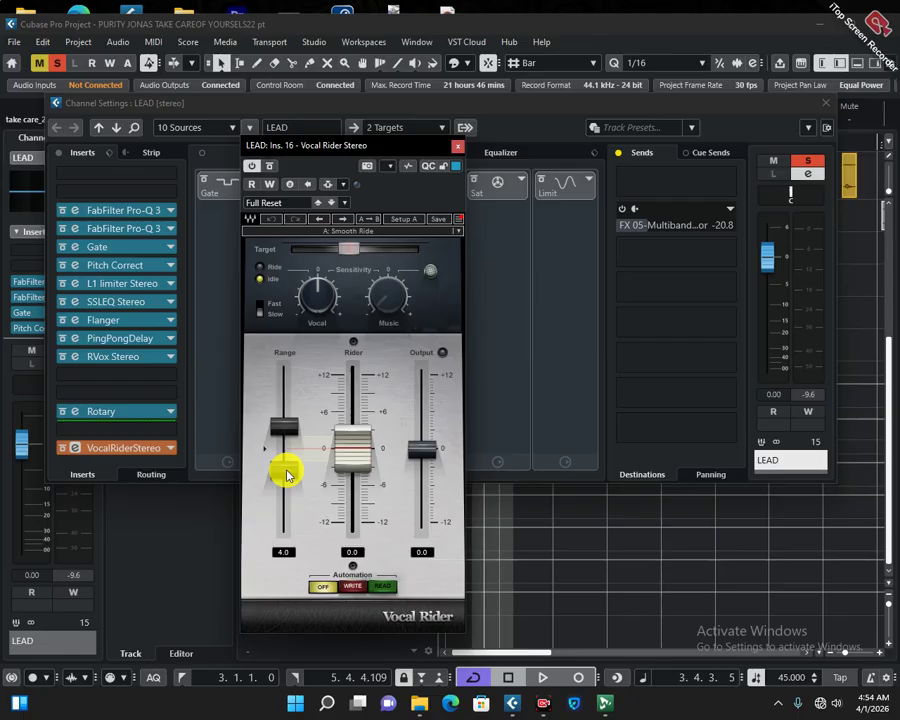
{"action": "mouse_move", "coordinate": [283, 472]}
{"action": "mouse_move", "coordinate": [285, 431]}
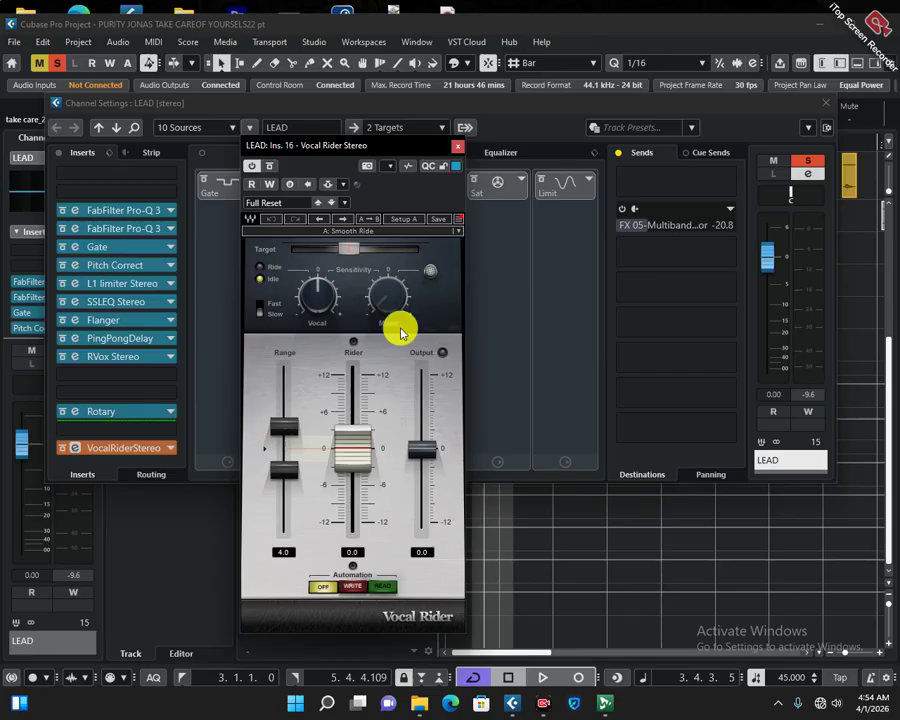
{"action": "left_click", "coordinate": [457, 147]}
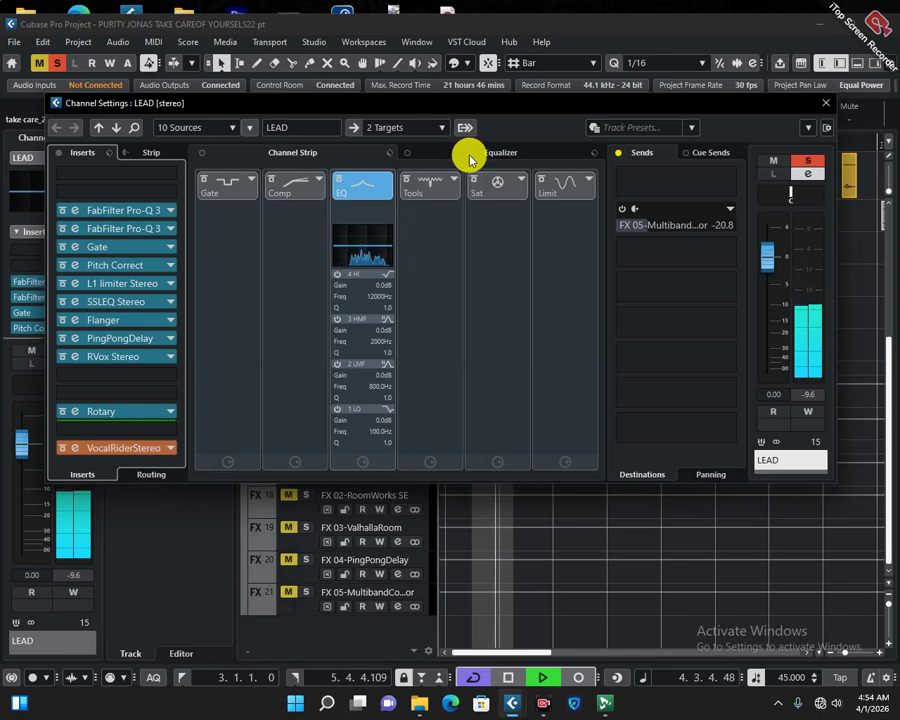
{"action": "key", "text": "space"}
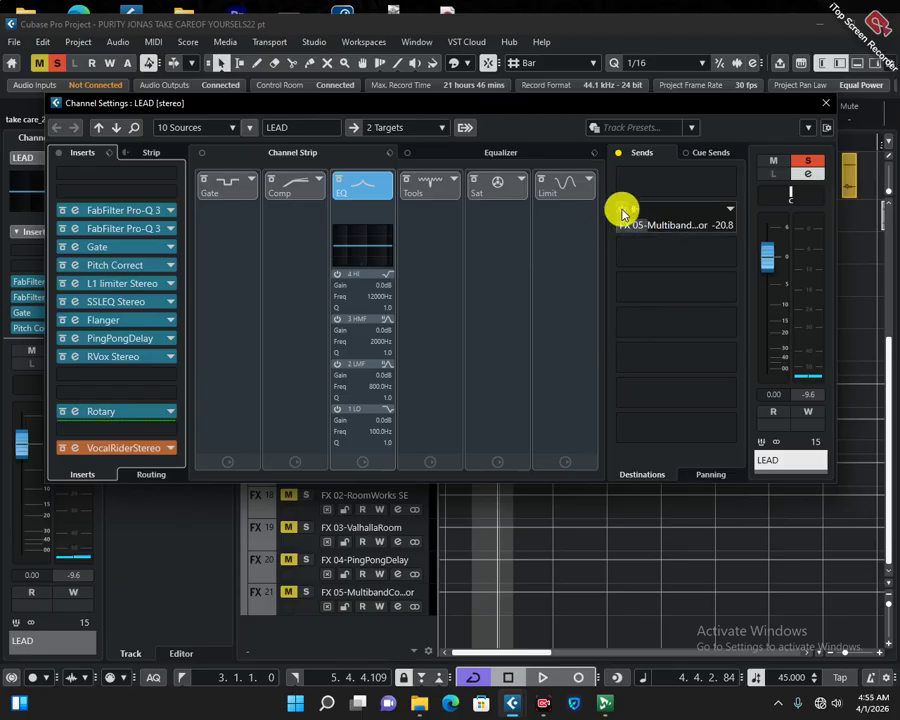
- Activate the LEAD channel's send to FX 05-MultibandCompressor, review the MultibandCompressor effect and audition the vocal
{"action": "left_click", "coordinate": [677, 230]}
{"action": "right_click", "coordinate": [686, 220]}
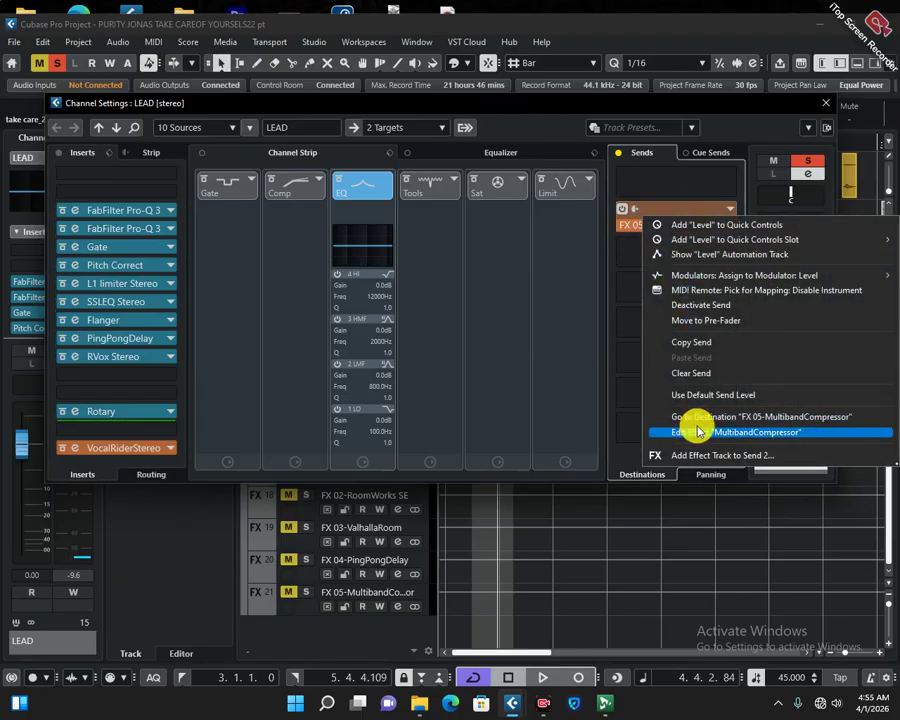
{"action": "left_click", "coordinate": [698, 430]}
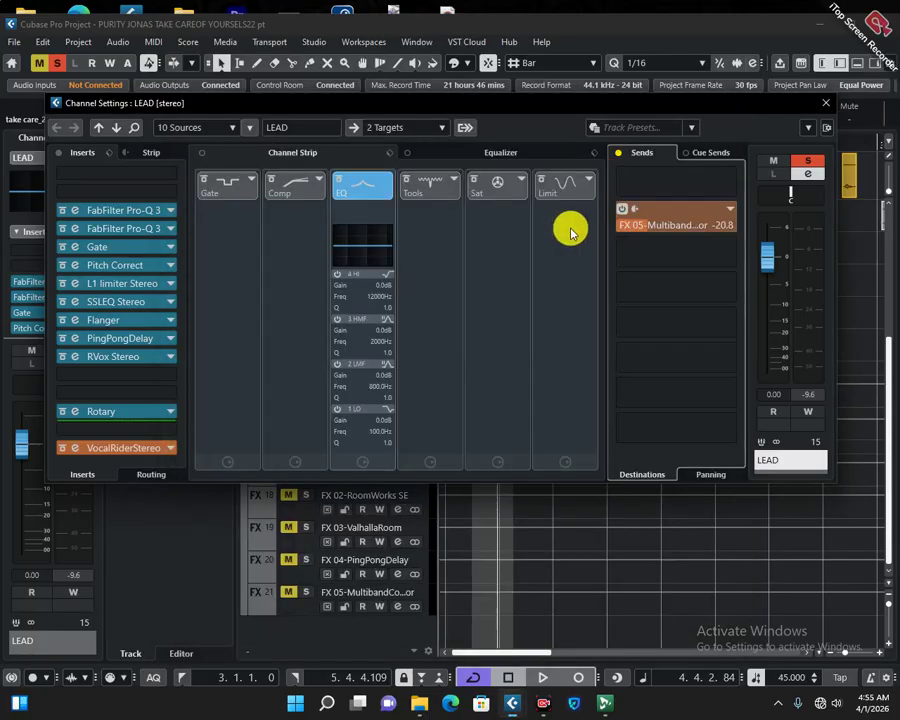
{"action": "left_click", "coordinate": [726, 112]}
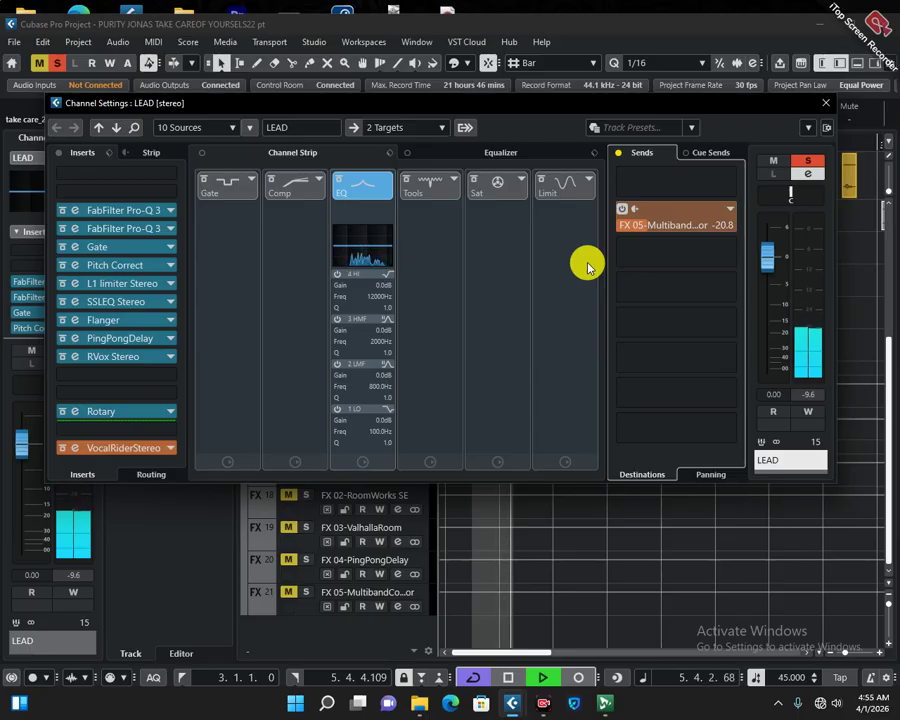
{"action": "key", "text": "space"}
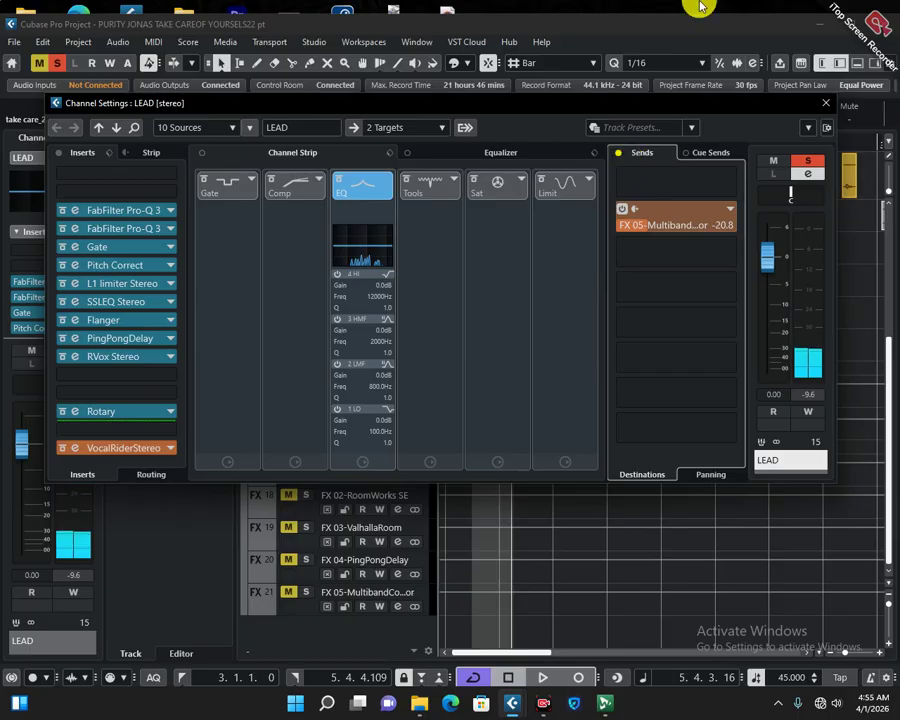
- Open the channel settings of the take care_2_chorus track and activate its send to FX 01-RoomWorks
{"action": "left_click", "coordinate": [826, 103]}
{"action": "left_click_drag", "start_coordinate": [886, 358], "coordinate": [878, 191]}
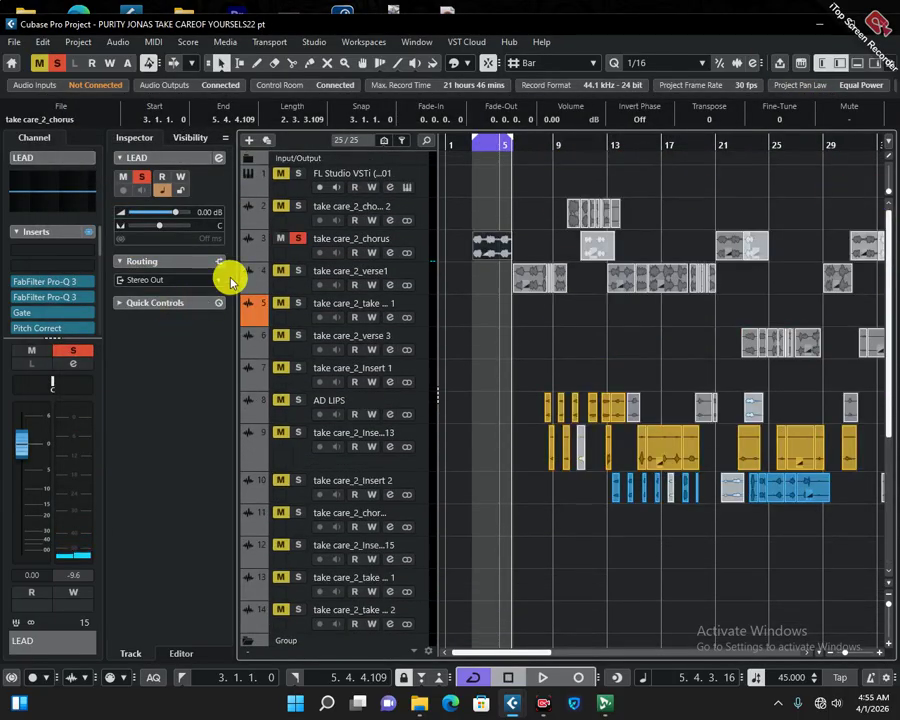
{"action": "left_click", "coordinate": [360, 256]}
{"action": "left_click", "coordinate": [392, 251]}
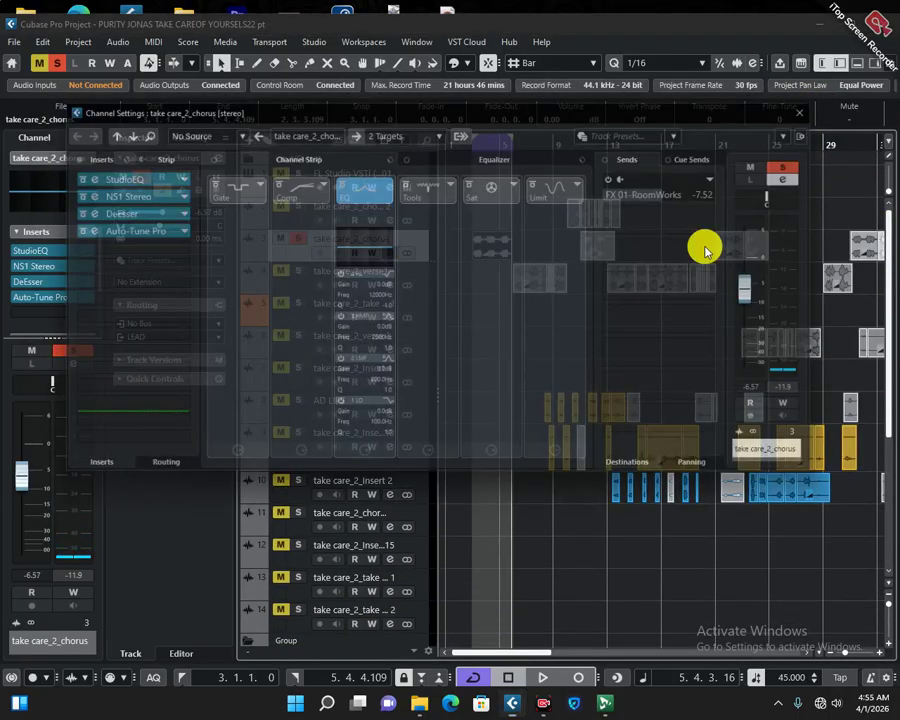
{"action": "left_click", "coordinate": [624, 176]}
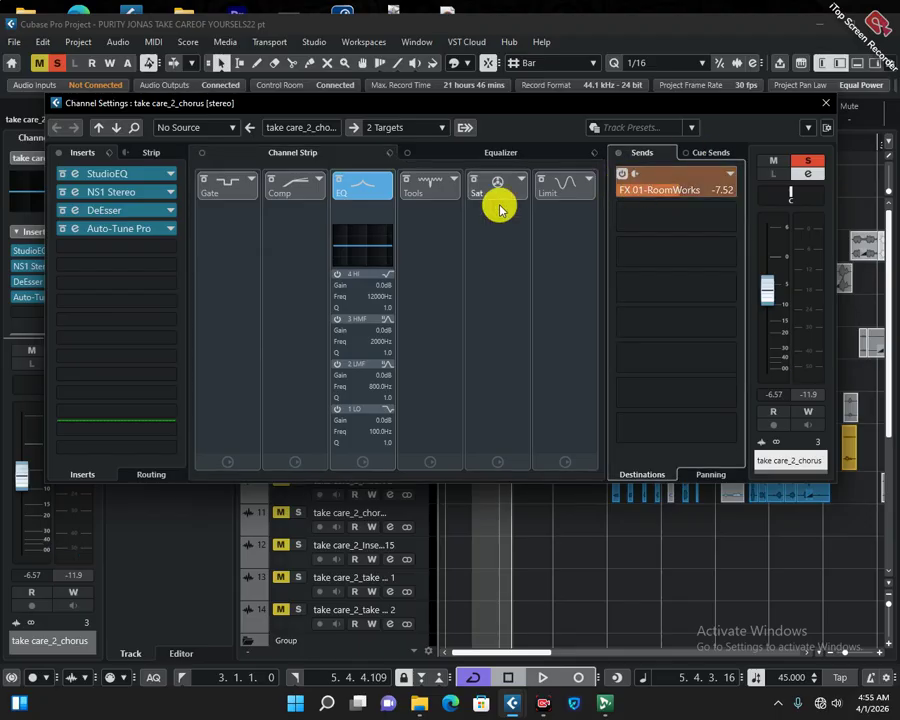
- Review the settings of the RoomWorks reverb used by the chorus send and audition the chorus vocal with it
{"action": "right_click", "coordinate": [685, 173]}
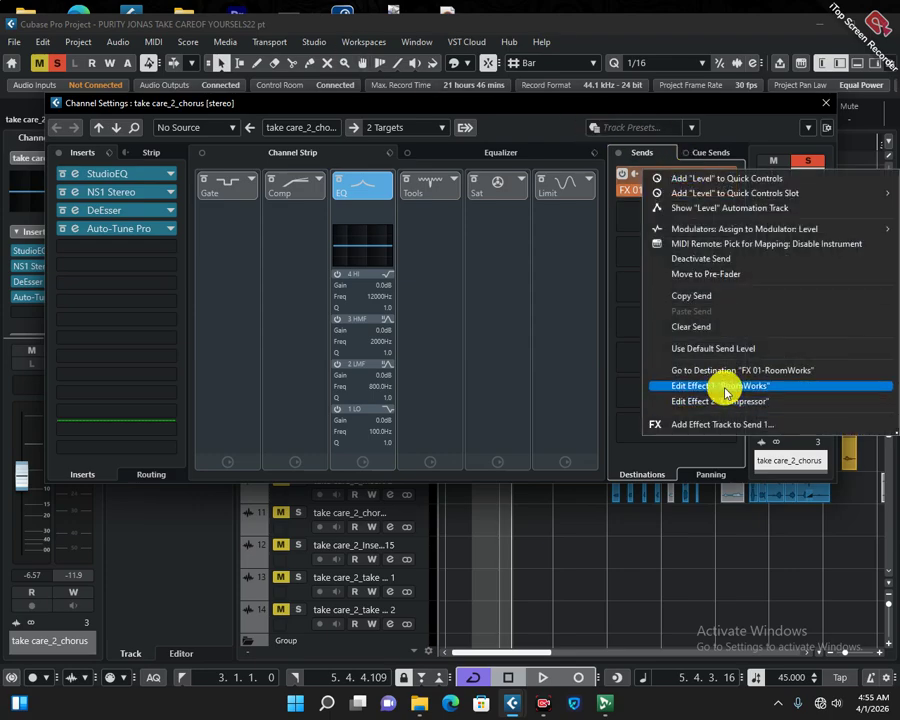
{"action": "left_click", "coordinate": [720, 386]}
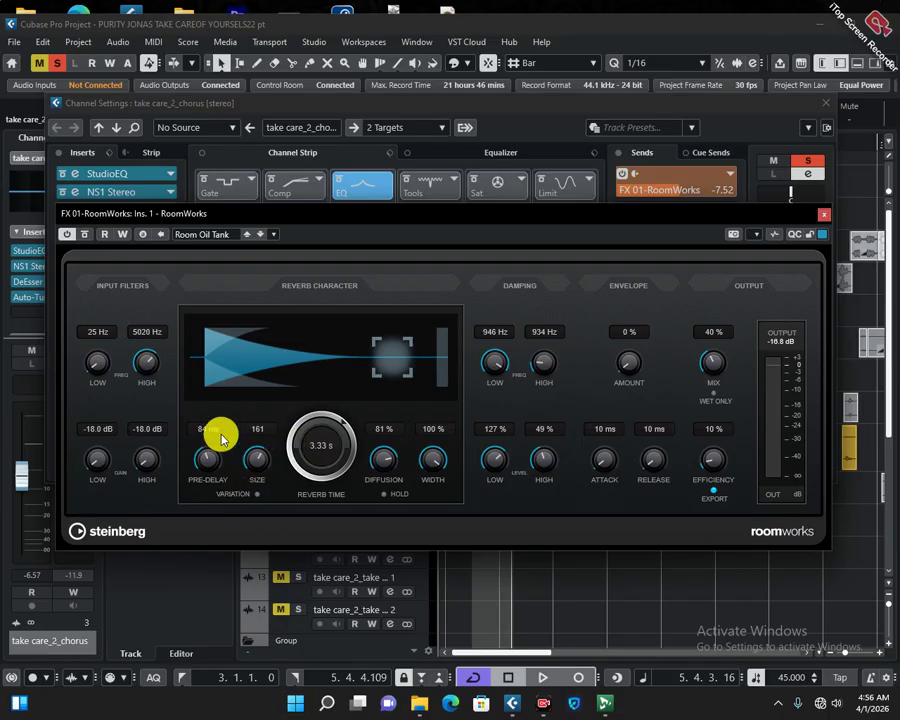
{"action": "left_click", "coordinate": [823, 215]}
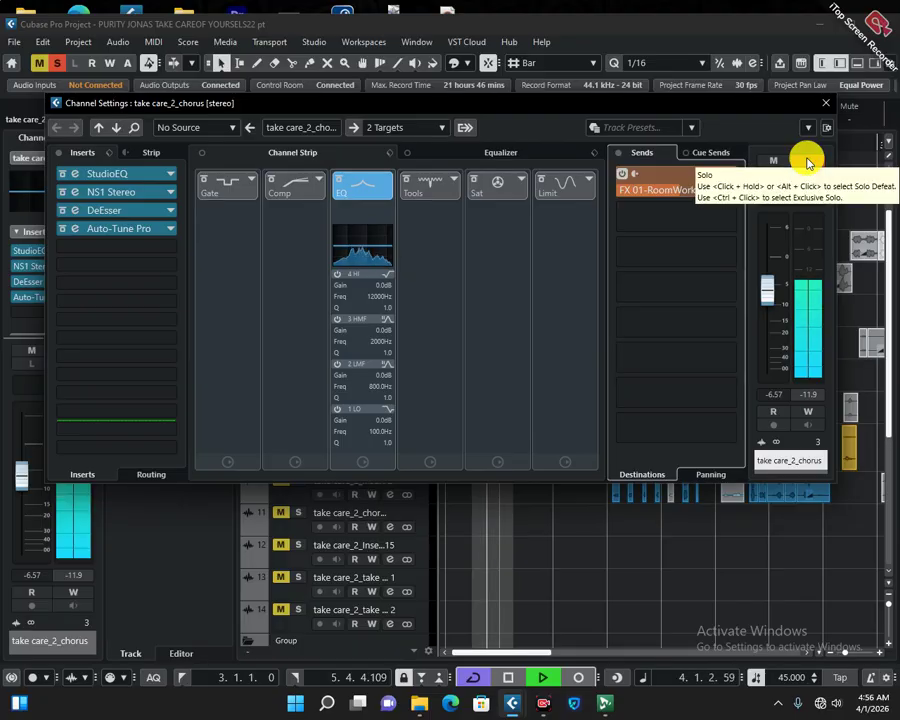
{"action": "left_click", "coordinate": [807, 162]}
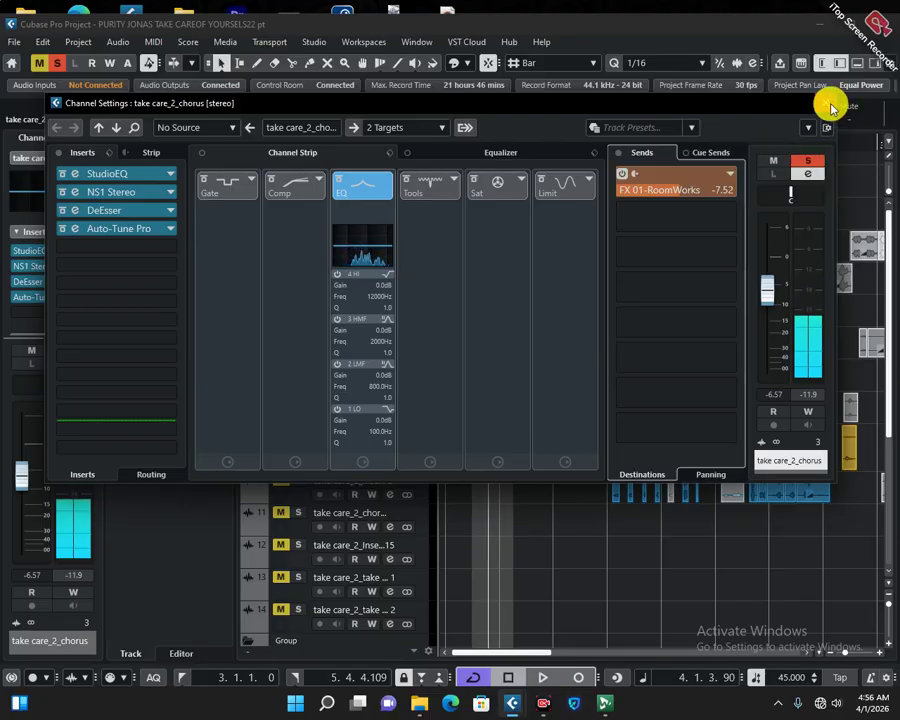
{"action": "left_click", "coordinate": [829, 105]}
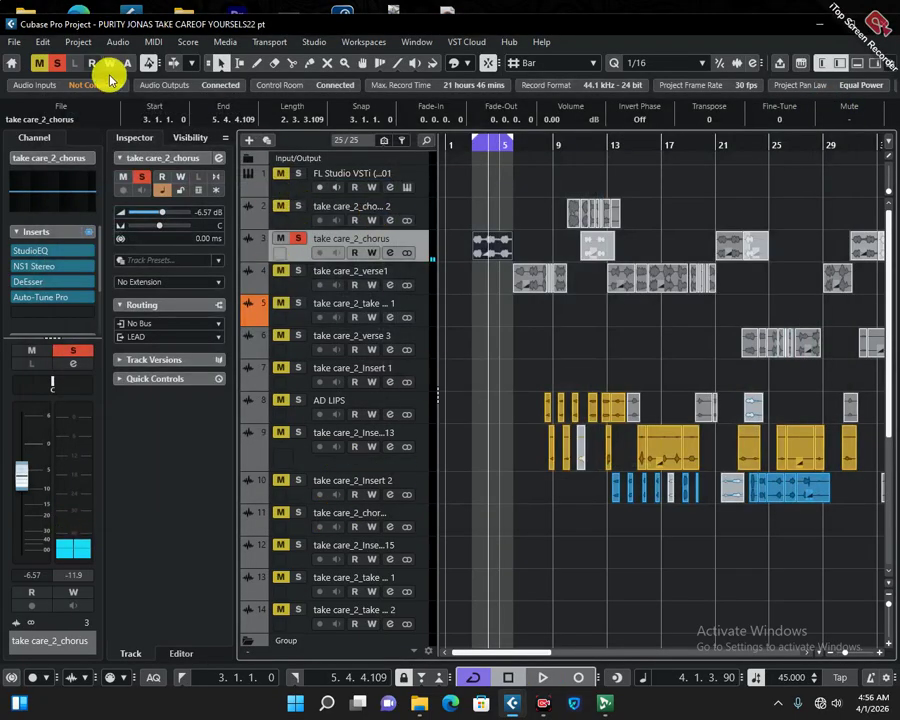
- Deactivate all solo states and audition the full mix, first within the loop range and finally from bar 9
{"action": "left_click", "coordinate": [58, 63]}
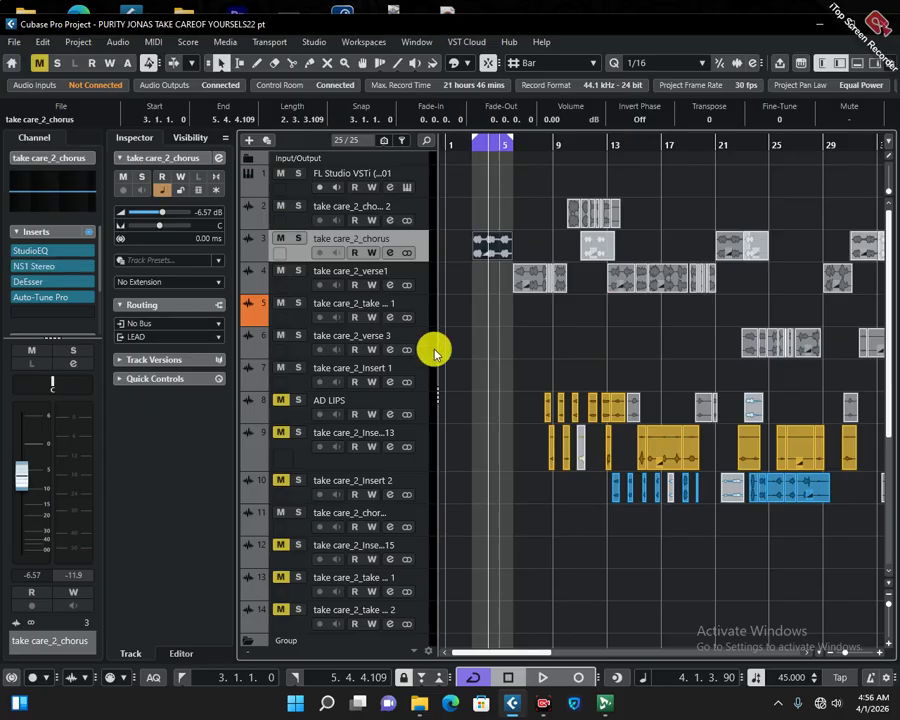
{"action": "key", "text": "space"}
{"action": "left_click", "coordinate": [15, 41]}
{"action": "left_click", "coordinate": [42, 141]}
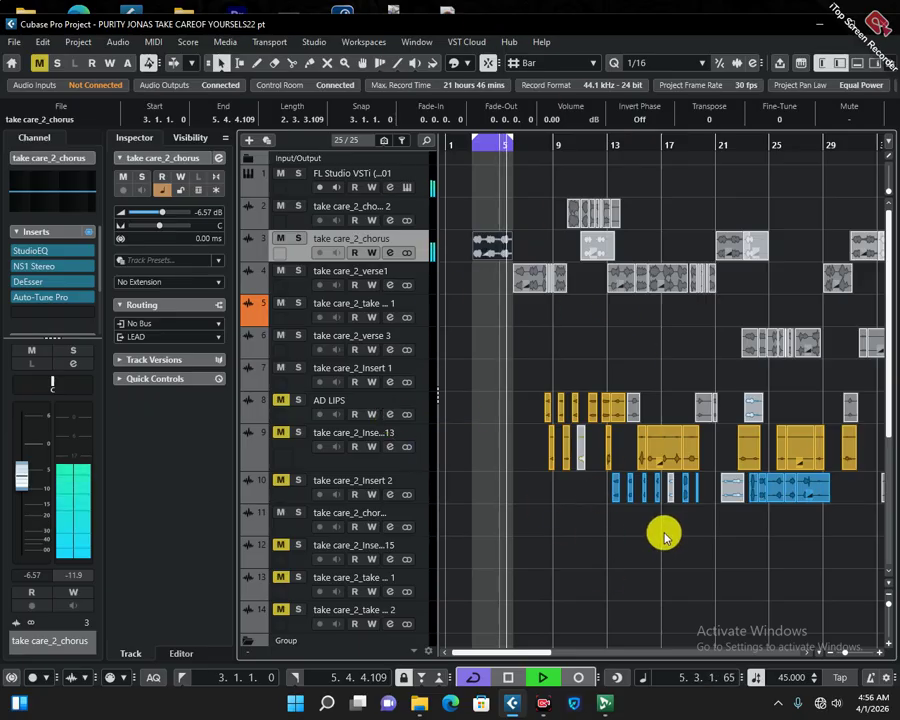
{"action": "left_click", "coordinate": [655, 458]}
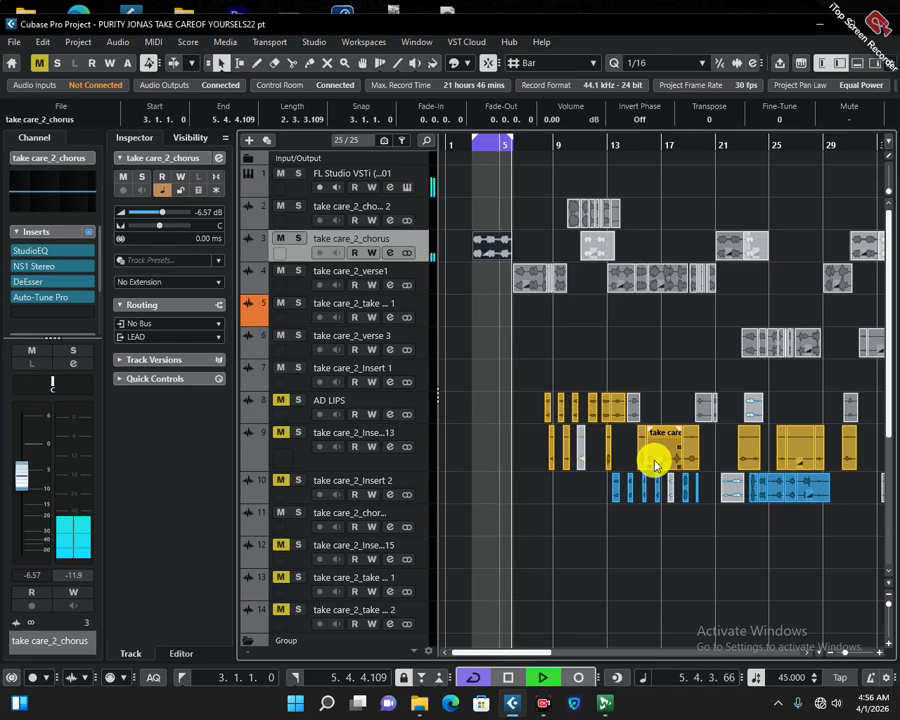
{"action": "left_click", "coordinate": [566, 446]}
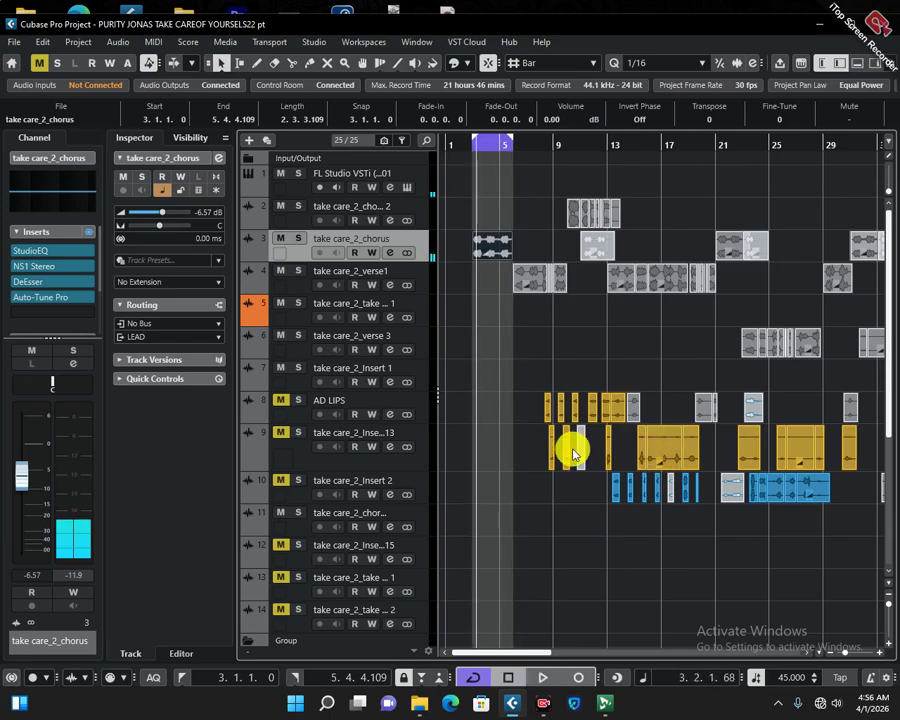
{"action": "left_click", "coordinate": [517, 145]}
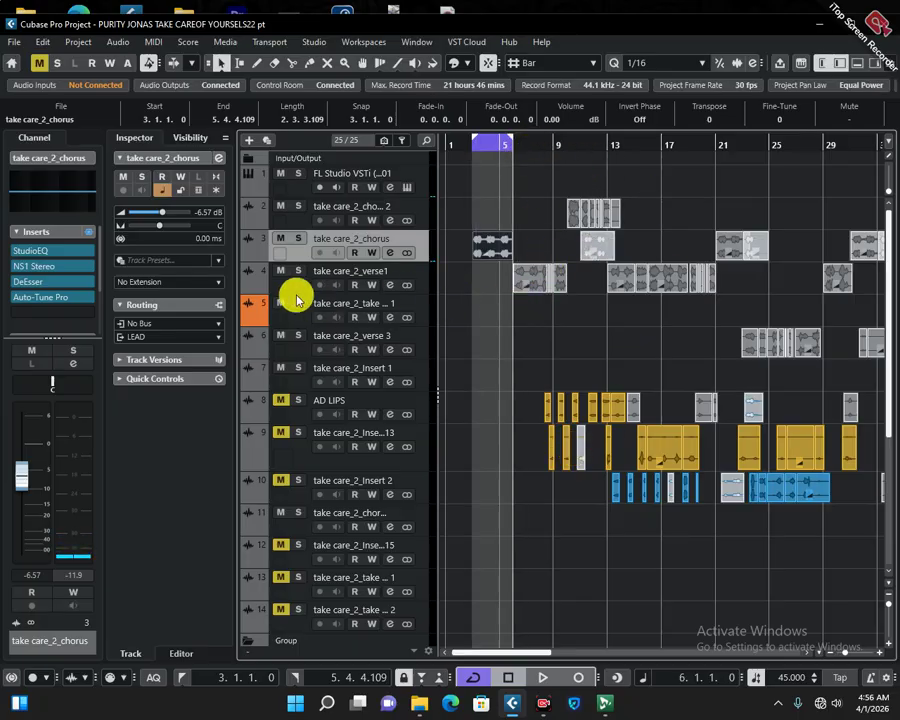
{"action": "double_click", "coordinate": [548, 140]}
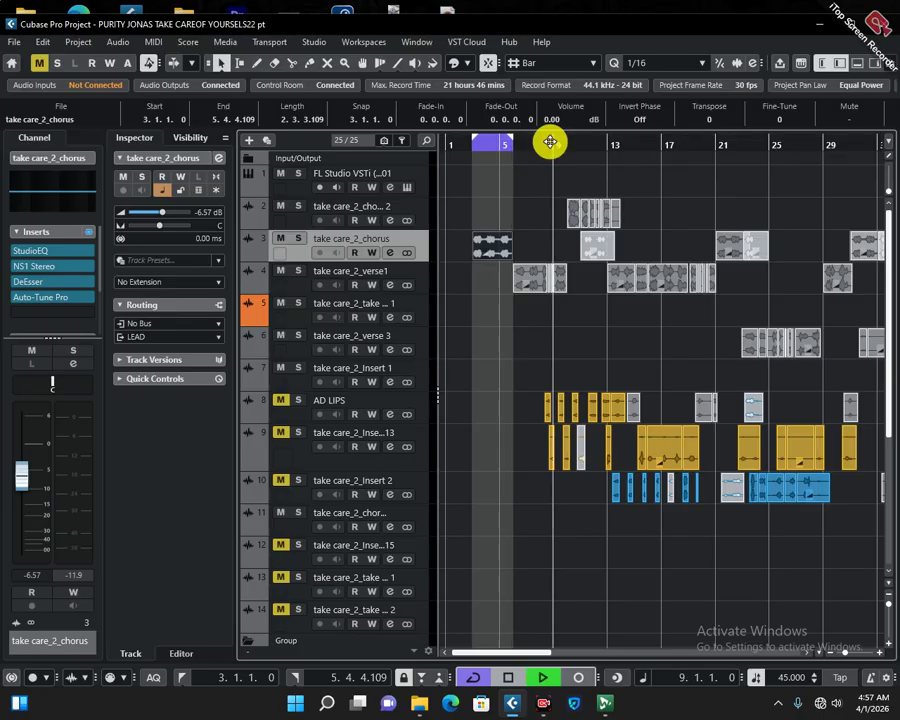
- Stop playback and solo the backing tracks take care_2_Insert 1, AD LIPS, take care_2_Inse...13 and take care_2_Insert 2
{"action": "key", "text": "space"}
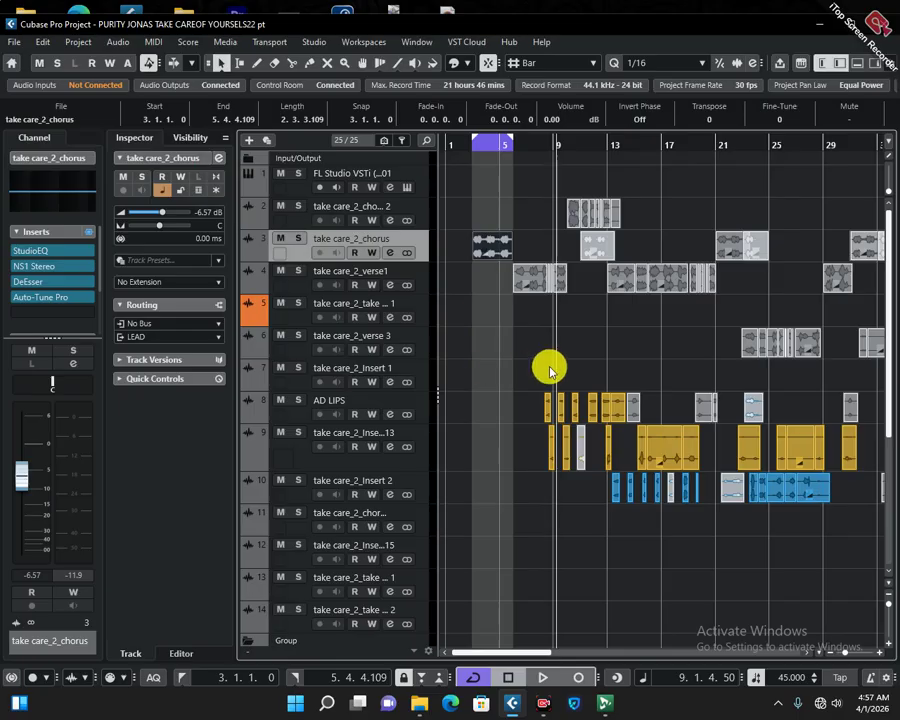
{"action": "left_click", "coordinate": [297, 368]}
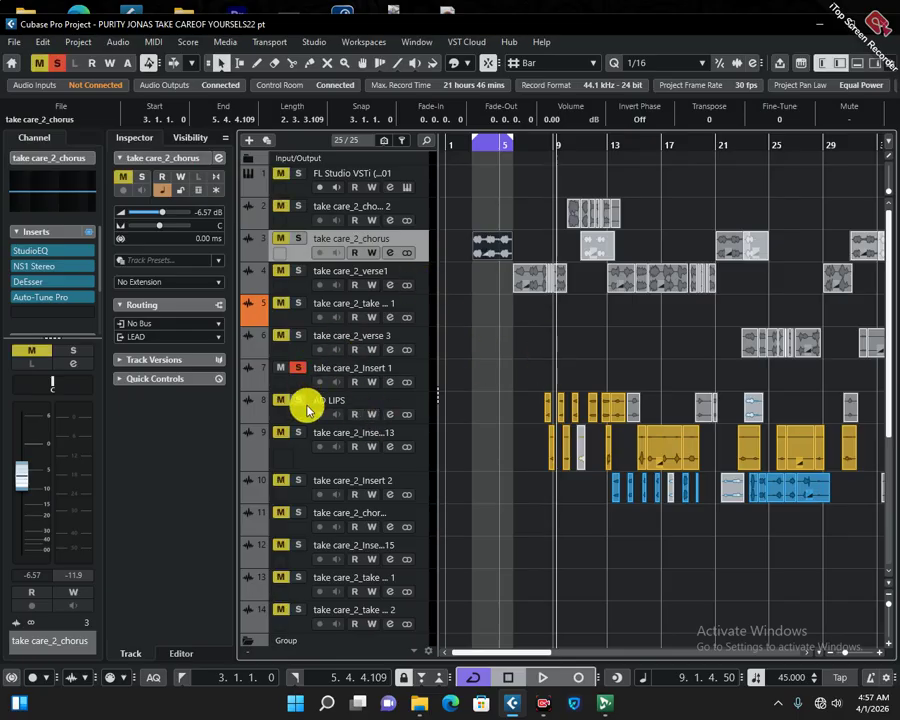
{"action": "left_click", "coordinate": [300, 403]}
{"action": "left_click", "coordinate": [298, 436]}
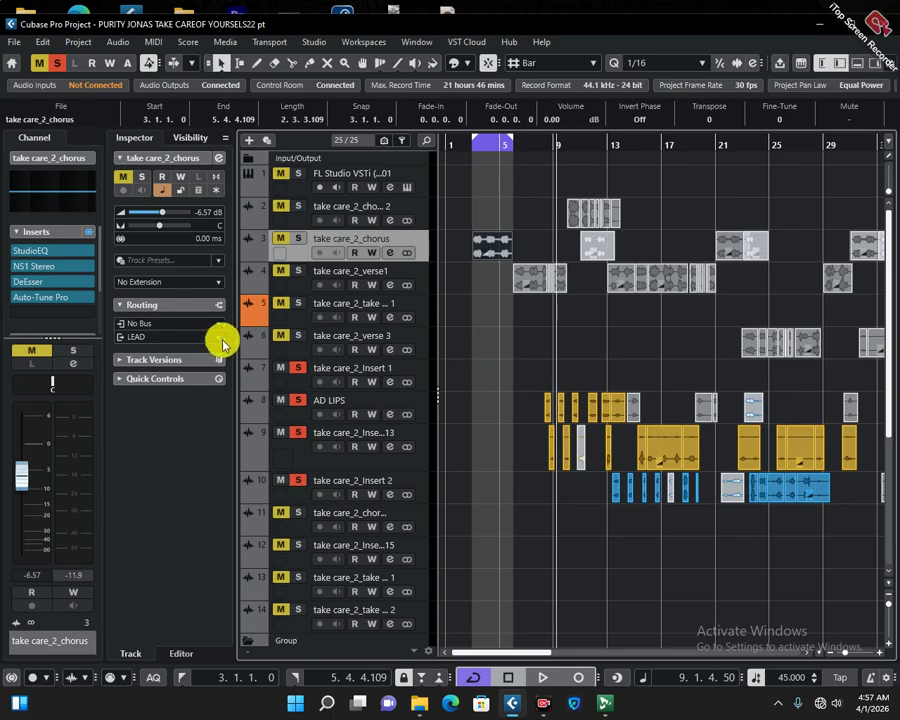
- Open the BACKING group's channel settings and review the ValhallaRoom reverb used by its send to FX 03-ValhallaRoom
{"action": "left_click_drag", "start_coordinate": [890, 385], "coordinate": [886, 526]}
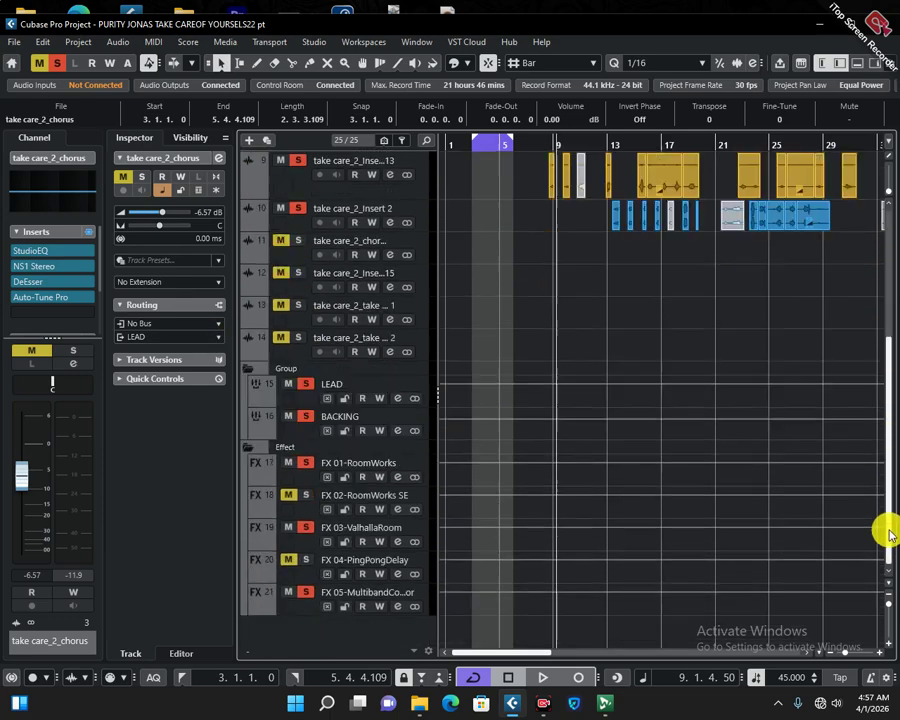
{"action": "left_click", "coordinate": [308, 430]}
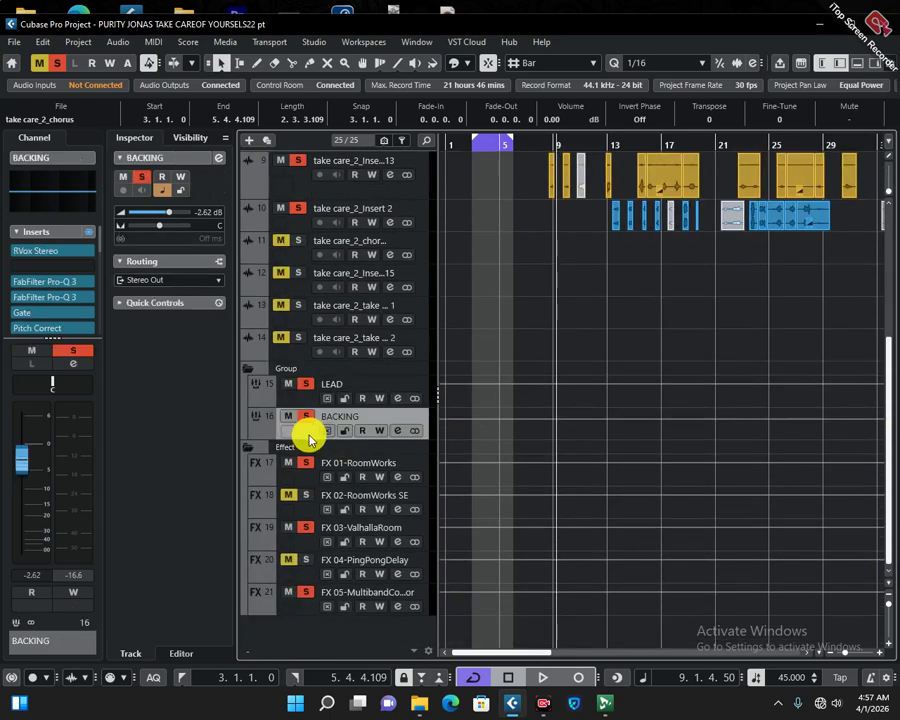
{"action": "left_click", "coordinate": [72, 362]}
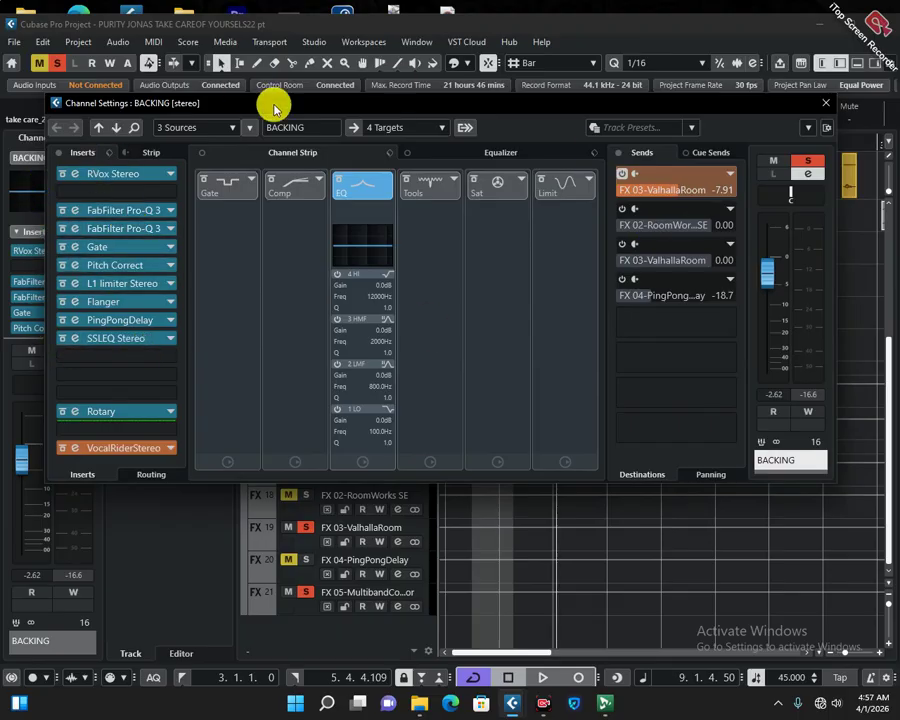
{"action": "right_click", "coordinate": [710, 187]}
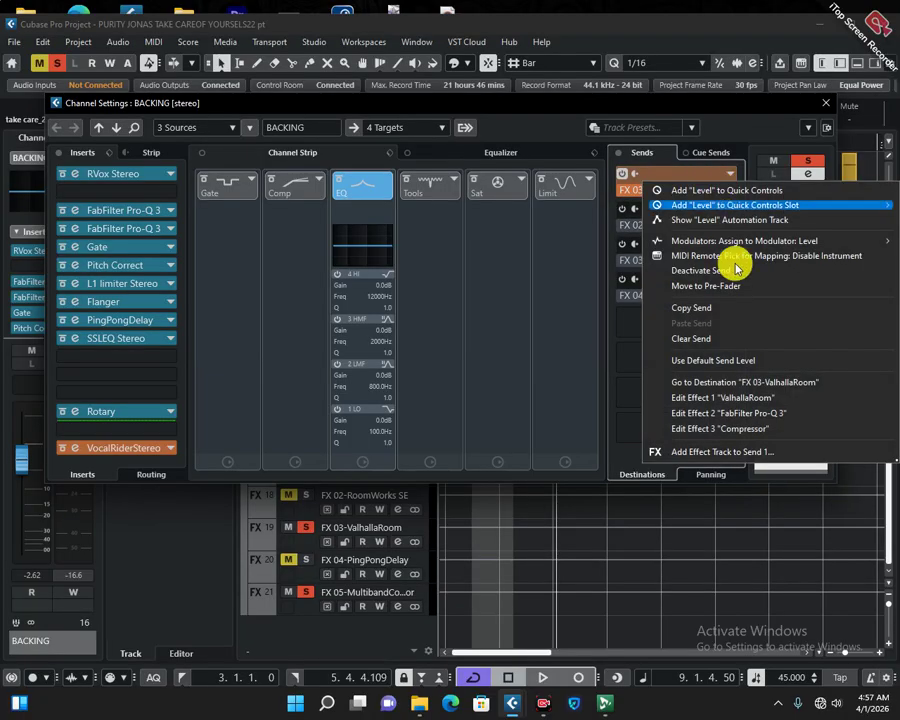
{"action": "left_click", "coordinate": [737, 397]}
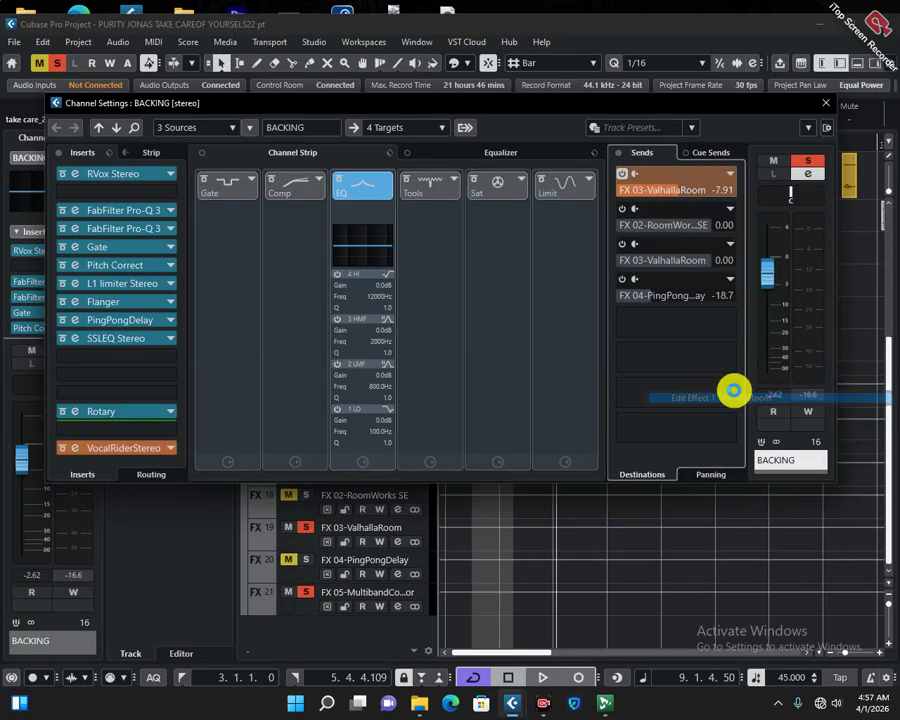
{"action": "left_click_drag", "start_coordinate": [416, 52], "coordinate": [443, 168]}
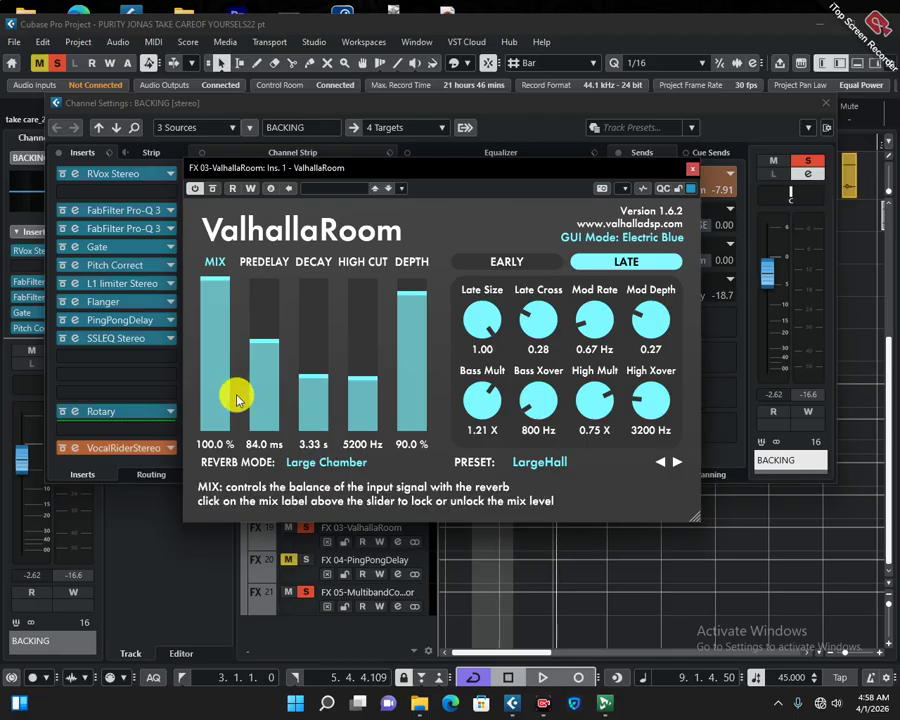
{"action": "left_click", "coordinate": [690, 170]}
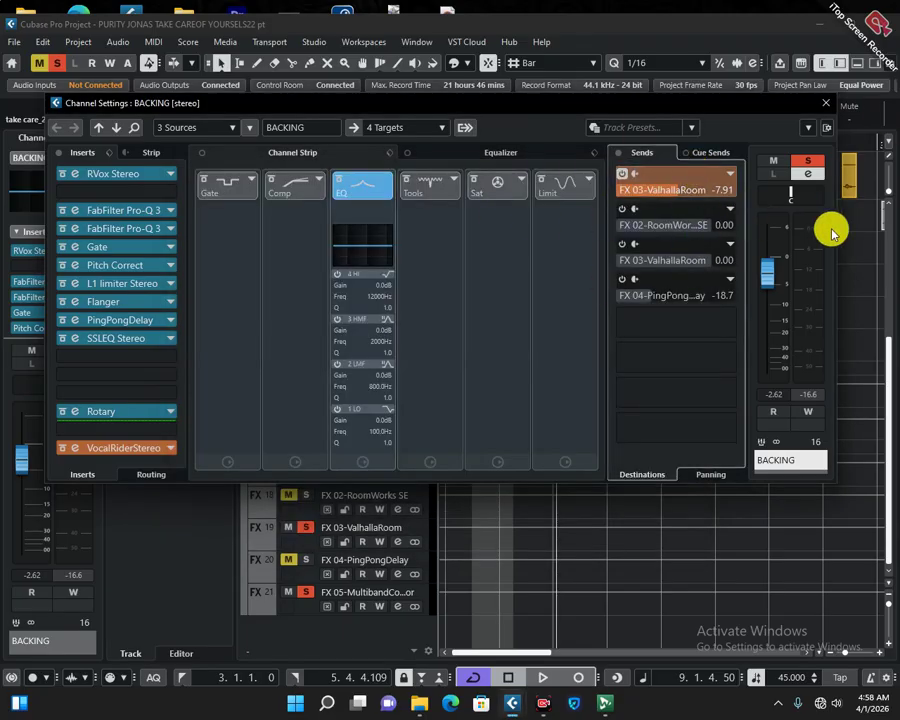
- Audition the soloed backing vocals, bypass the Gate insert on the BACKING channel and toggle that channel's solo and mute
{"action": "left_click", "coordinate": [545, 679]}
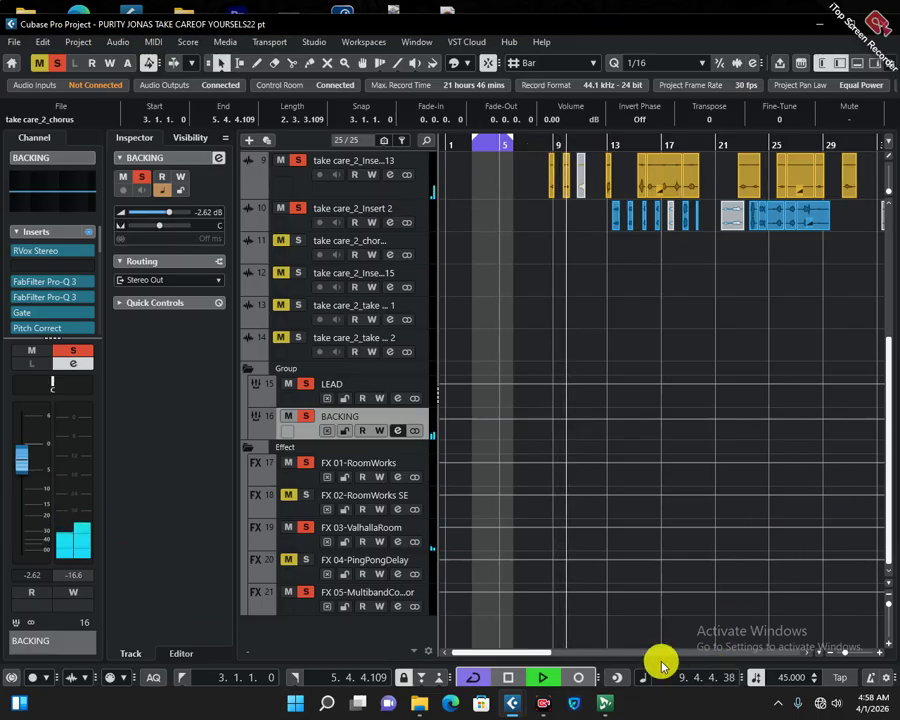
{"action": "left_click", "coordinate": [397, 430]}
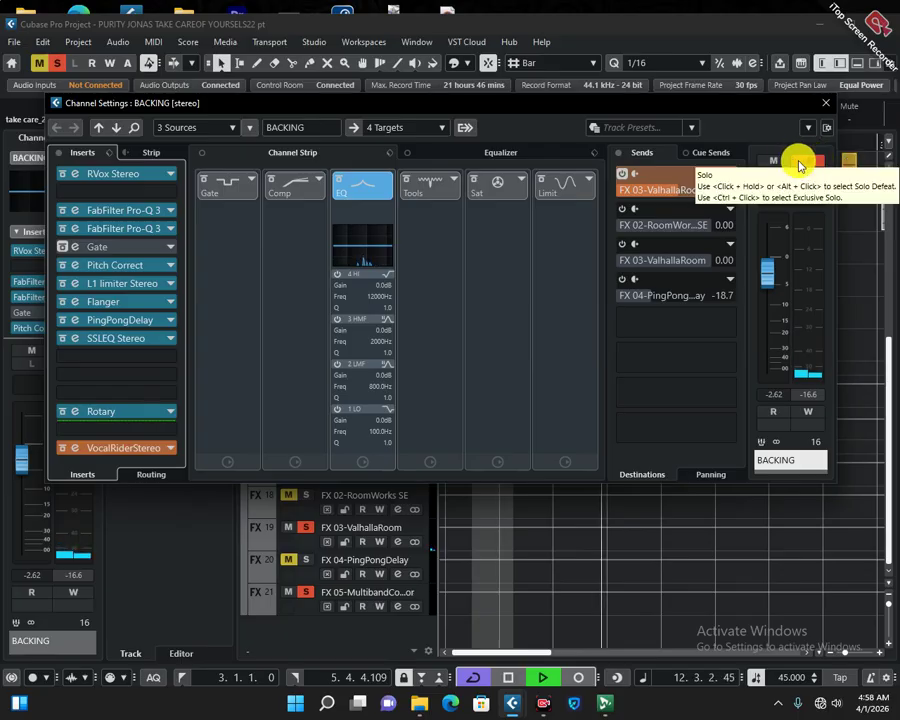
{"action": "left_click", "coordinate": [800, 164]}
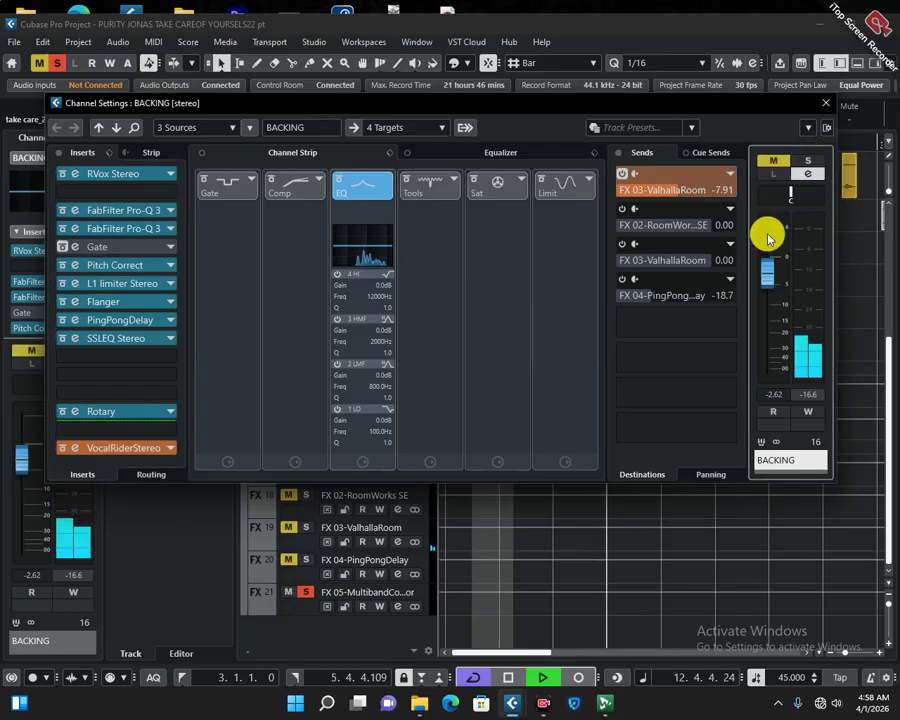
{"action": "left_click", "coordinate": [772, 162]}
- Deactivate all solo and mute states and audition the full mix, checking the BACKING channel settings during playback
{"action": "left_click", "coordinate": [57, 63]}
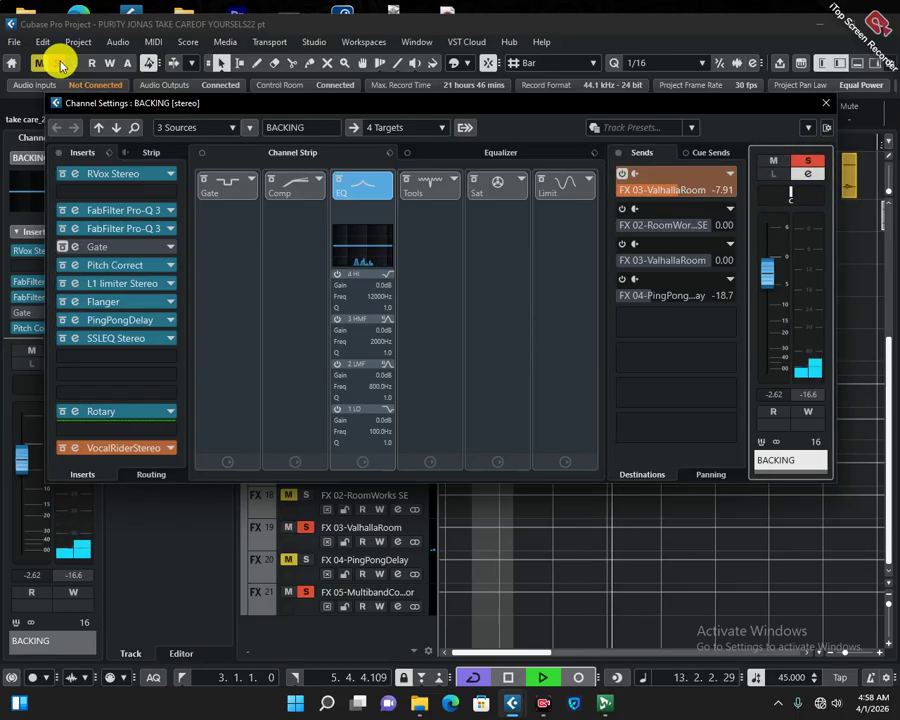
{"action": "left_click", "coordinate": [38, 63]}
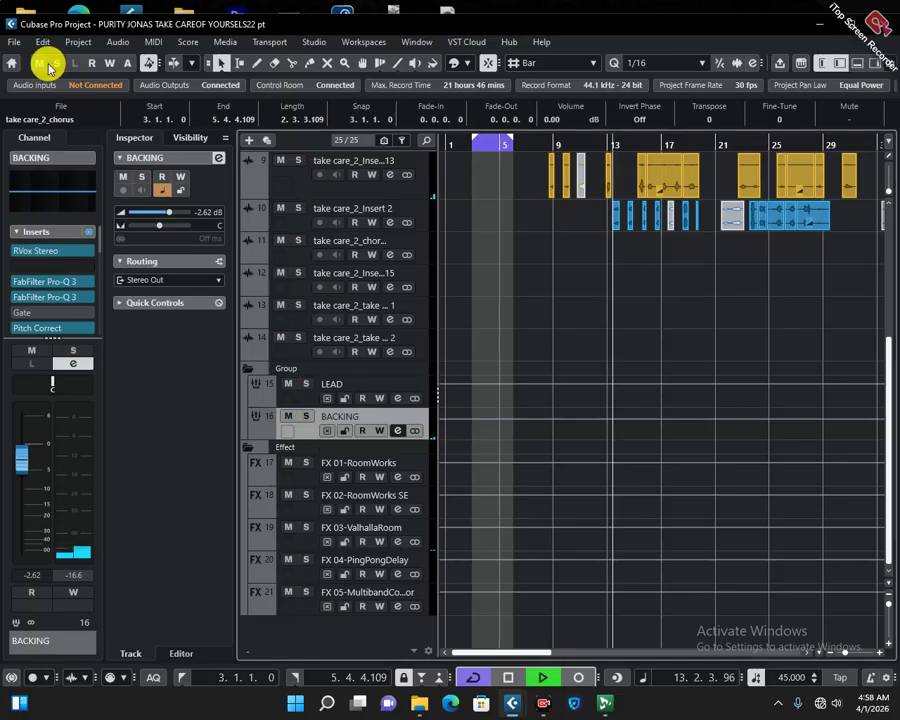
{"action": "left_click", "coordinate": [396, 432]}
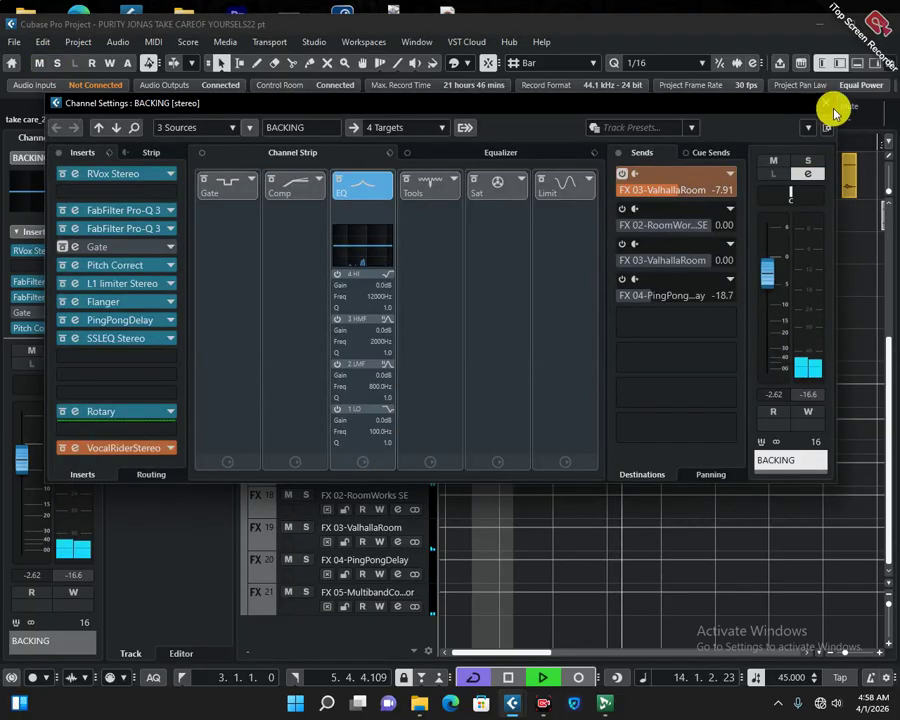
{"action": "left_click", "coordinate": [684, 349]}
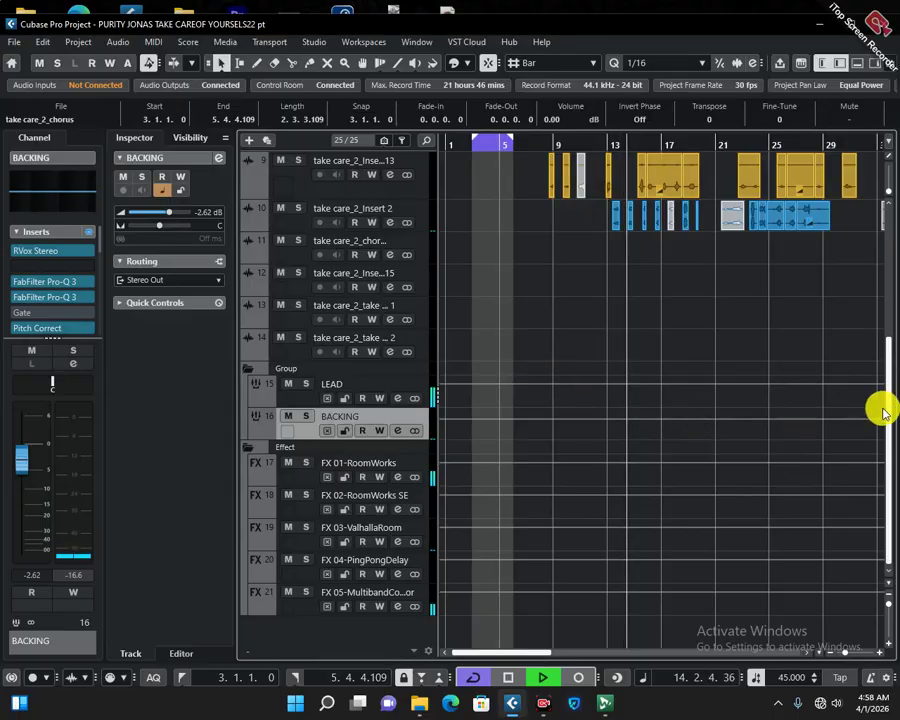
{"action": "left_click_drag", "start_coordinate": [884, 420], "coordinate": [868, 241]}
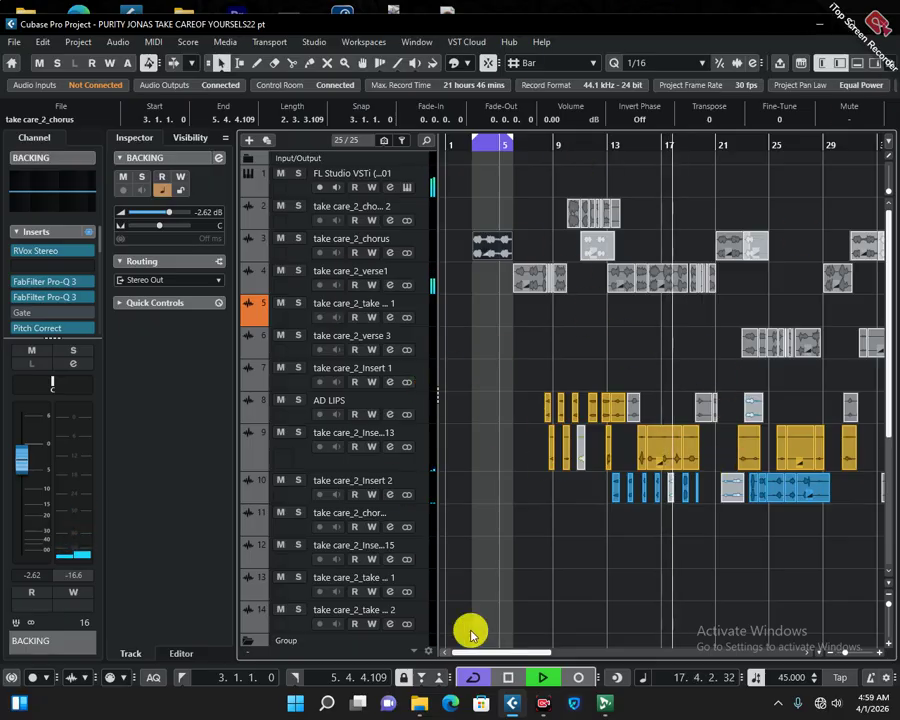
- Save the project, briefly show the desktop and return to the Cubase project window
{"action": "left_click", "coordinate": [8, 42]}
{"action": "left_click", "coordinate": [44, 140]}
{"action": "left_click", "coordinate": [828, 28]}
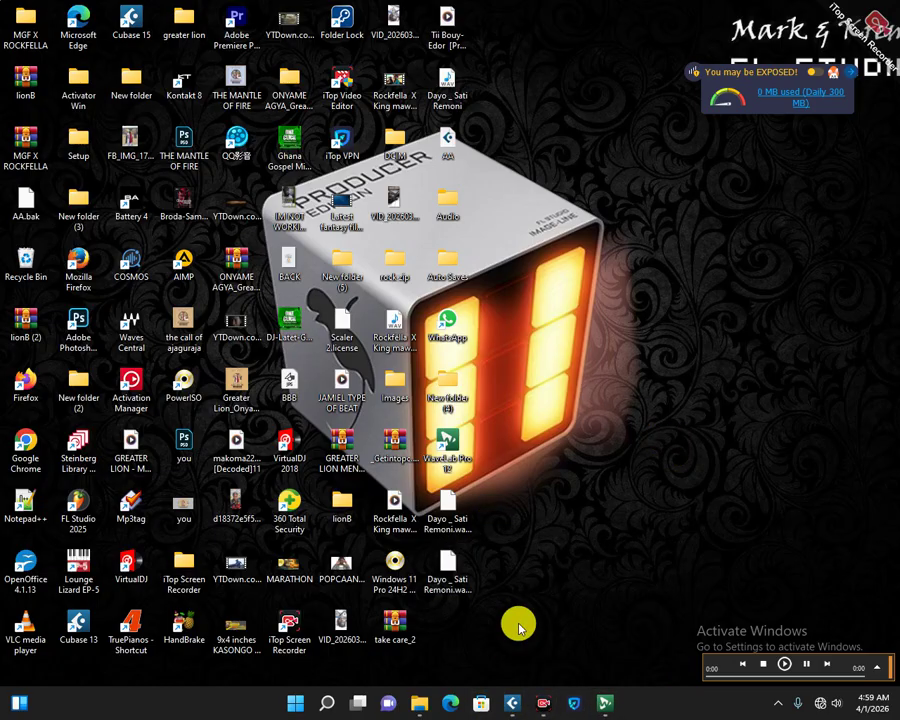
{"action": "left_click", "coordinate": [511, 703]}
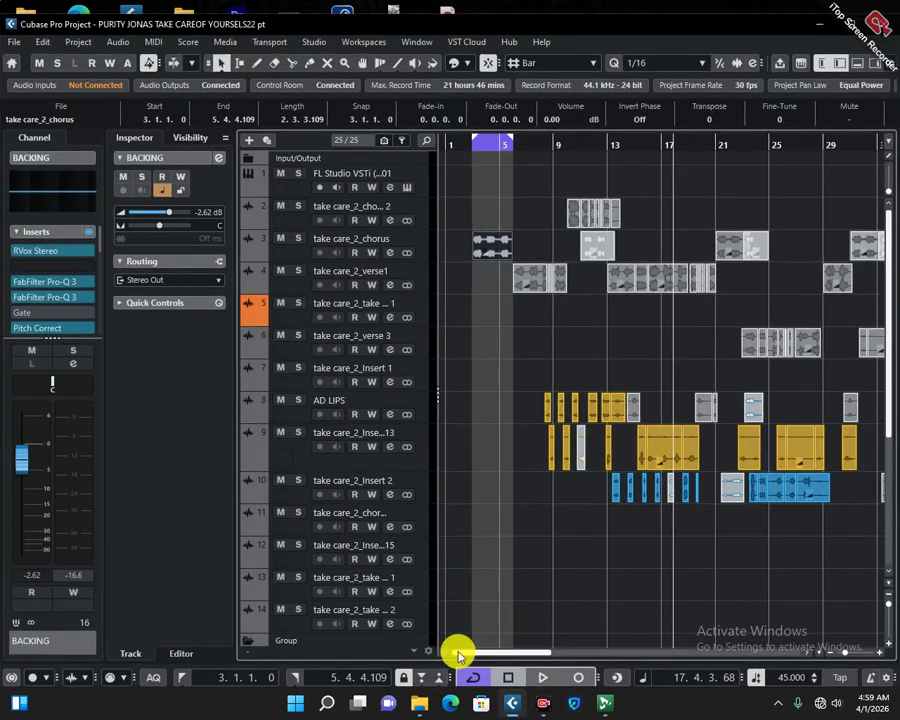